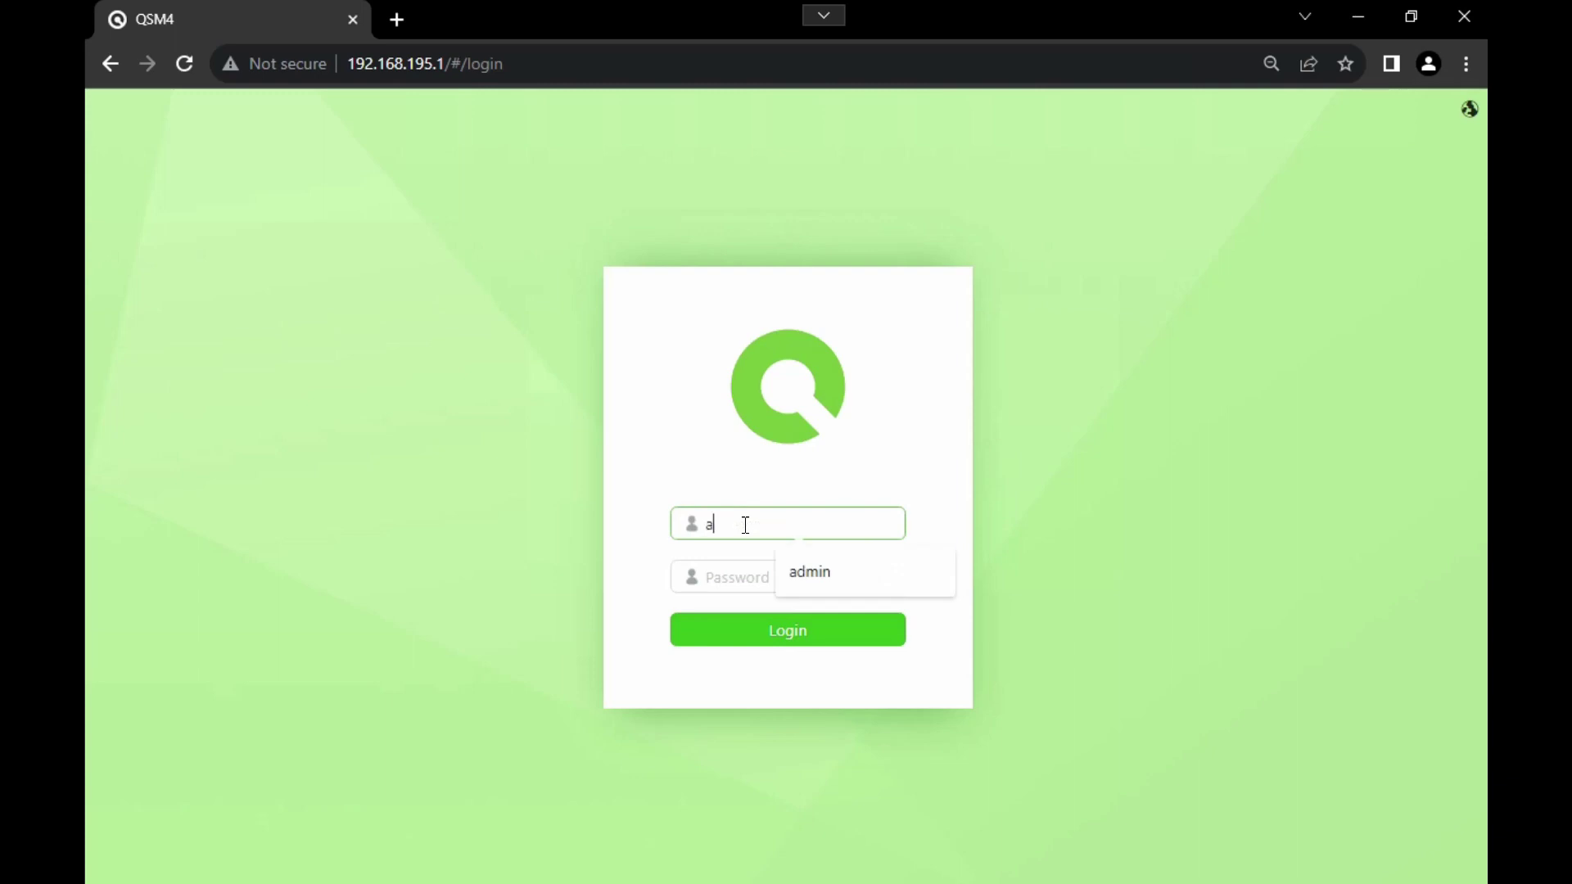
Step: Log in to QSM4 as admin with the account password
{"action": "left_click", "coordinate": [772, 570]}
{"action": "type", "text": "••••"}
{"action": "key", "text": "Return"}
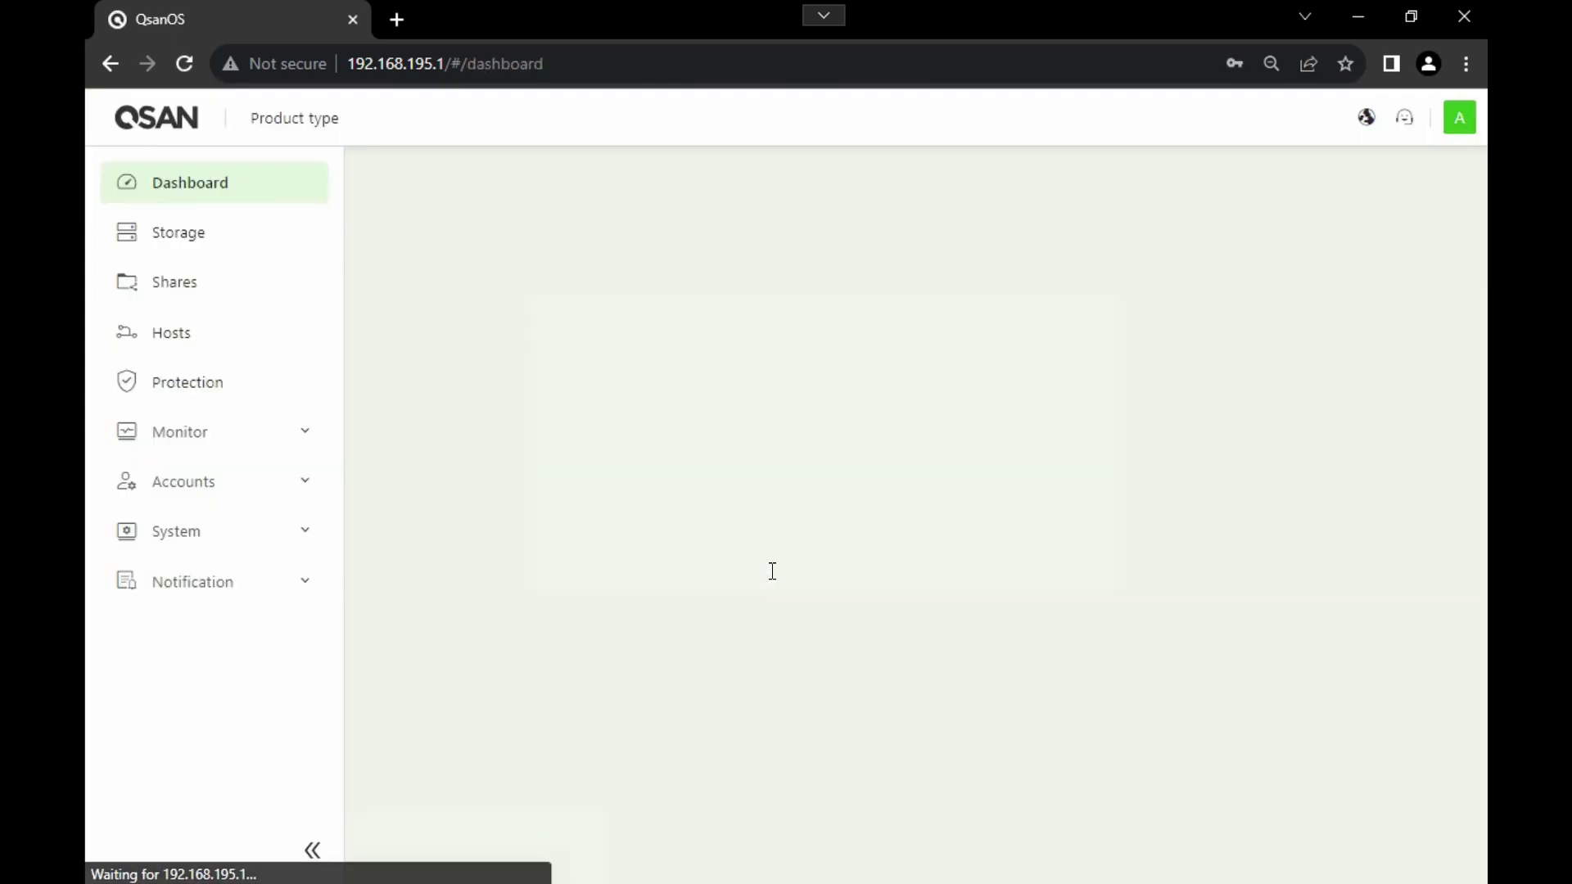
Step: Enable the SNMP service under Notification settings, including Information-level events
{"action": "left_click", "coordinate": [252, 585]}
{"action": "left_click", "coordinate": [209, 689]}
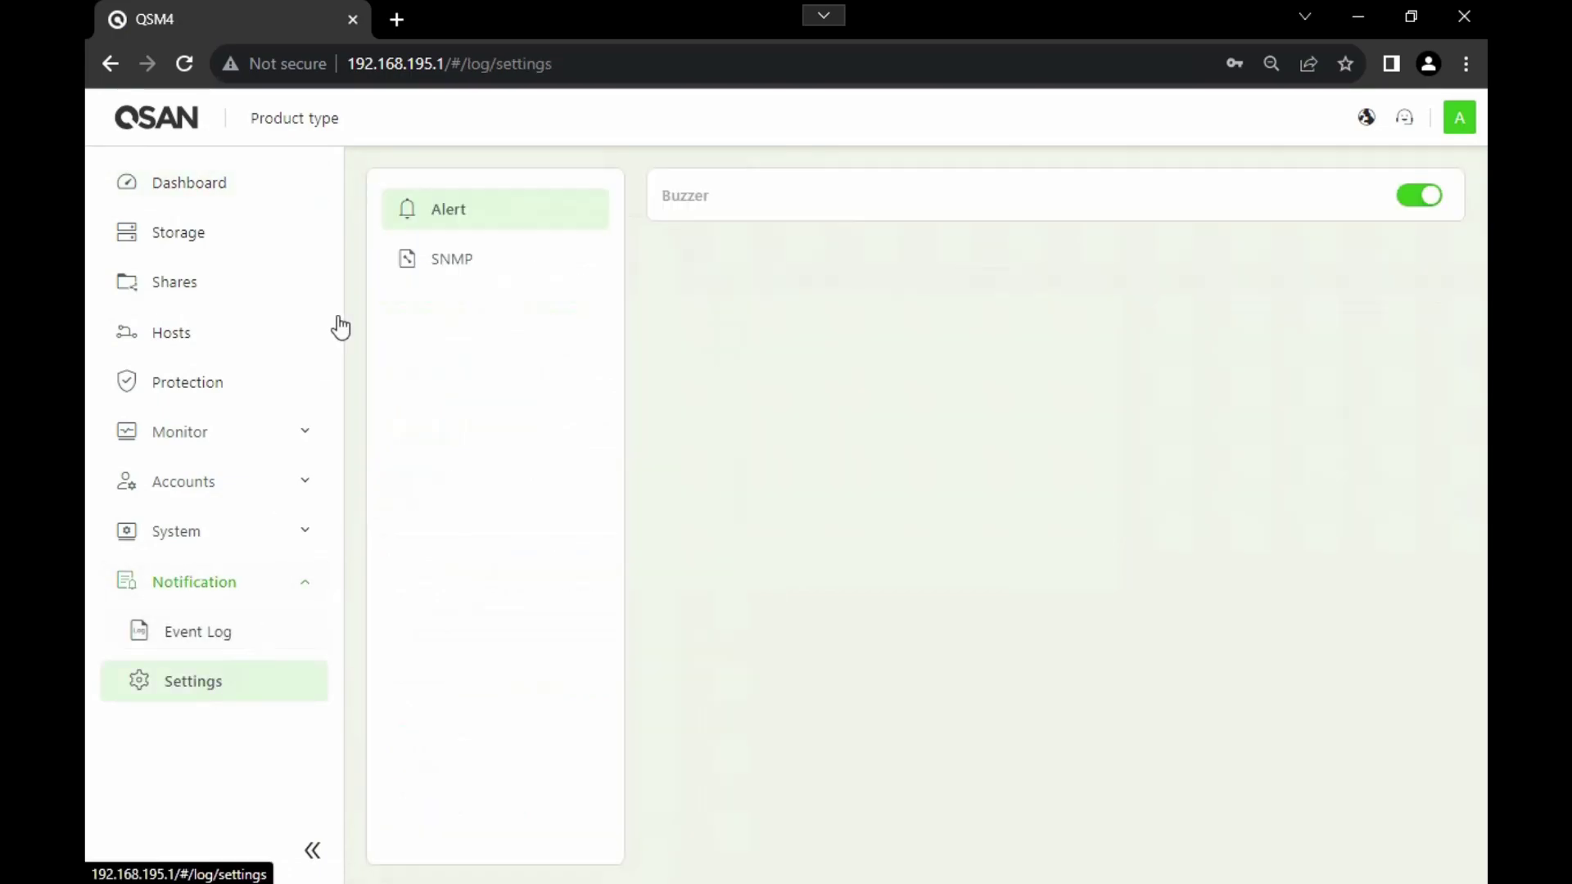
{"action": "left_click", "coordinate": [465, 271]}
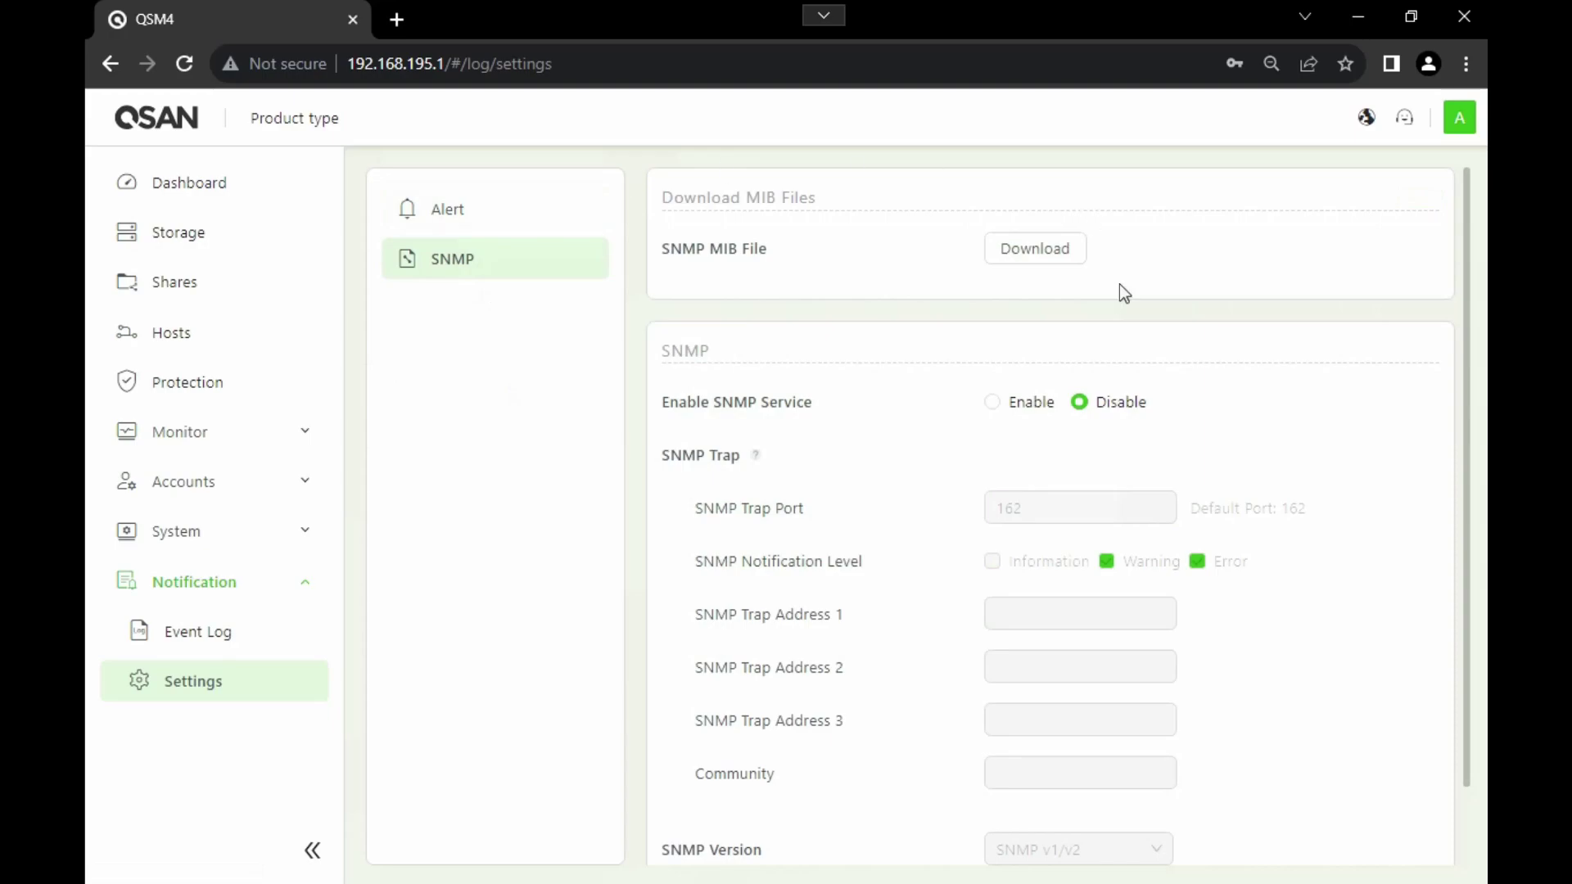
{"action": "scroll", "coordinate": [1132, 411], "scroll_direction": "down", "scroll_amount": 1}
{"action": "left_click", "coordinate": [992, 313]}
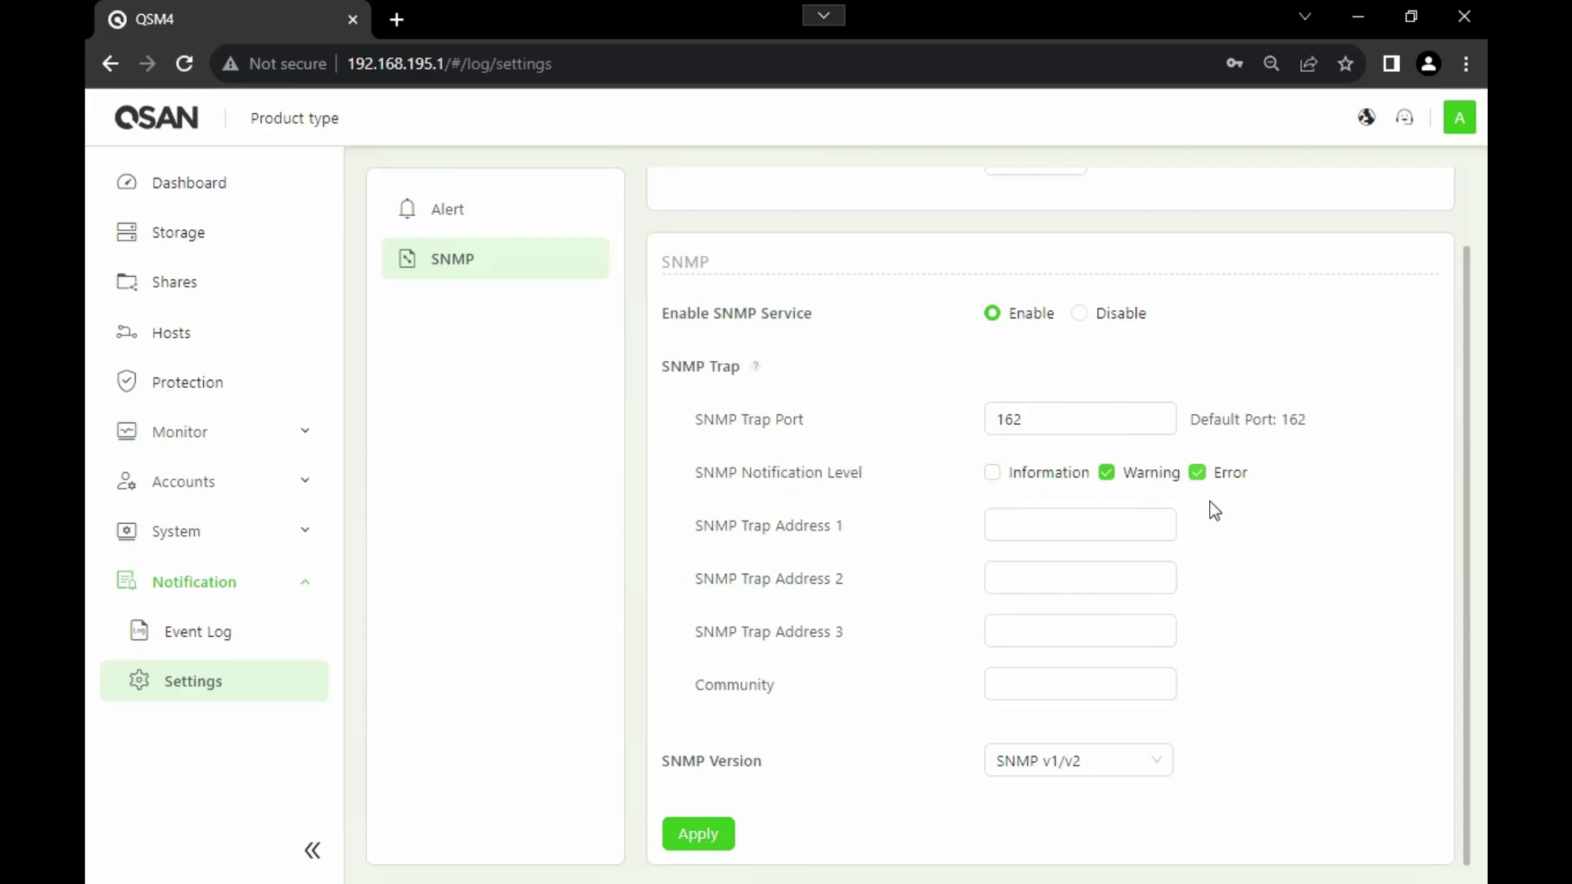
{"action": "left_click", "coordinate": [991, 475]}
Step: Set SNMP Trap Address 1 to 192.168.10.49 and the community to public
{"action": "left_click", "coordinate": [1103, 521]}
{"action": "left_click", "coordinate": [1102, 520]}
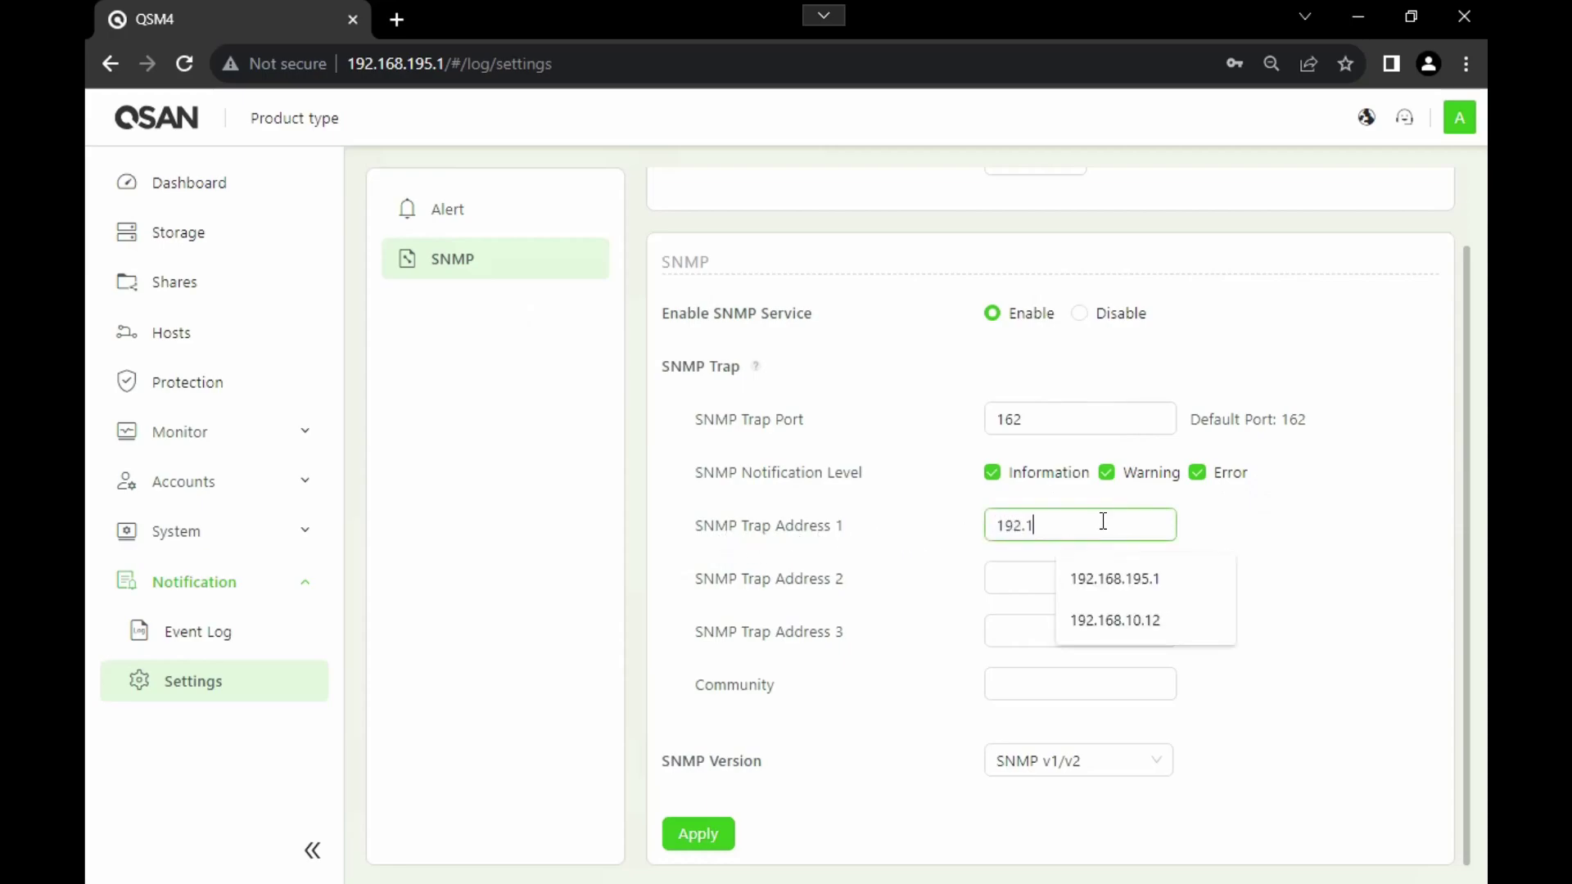
{"action": "type", "text": "192.168.10.49"}
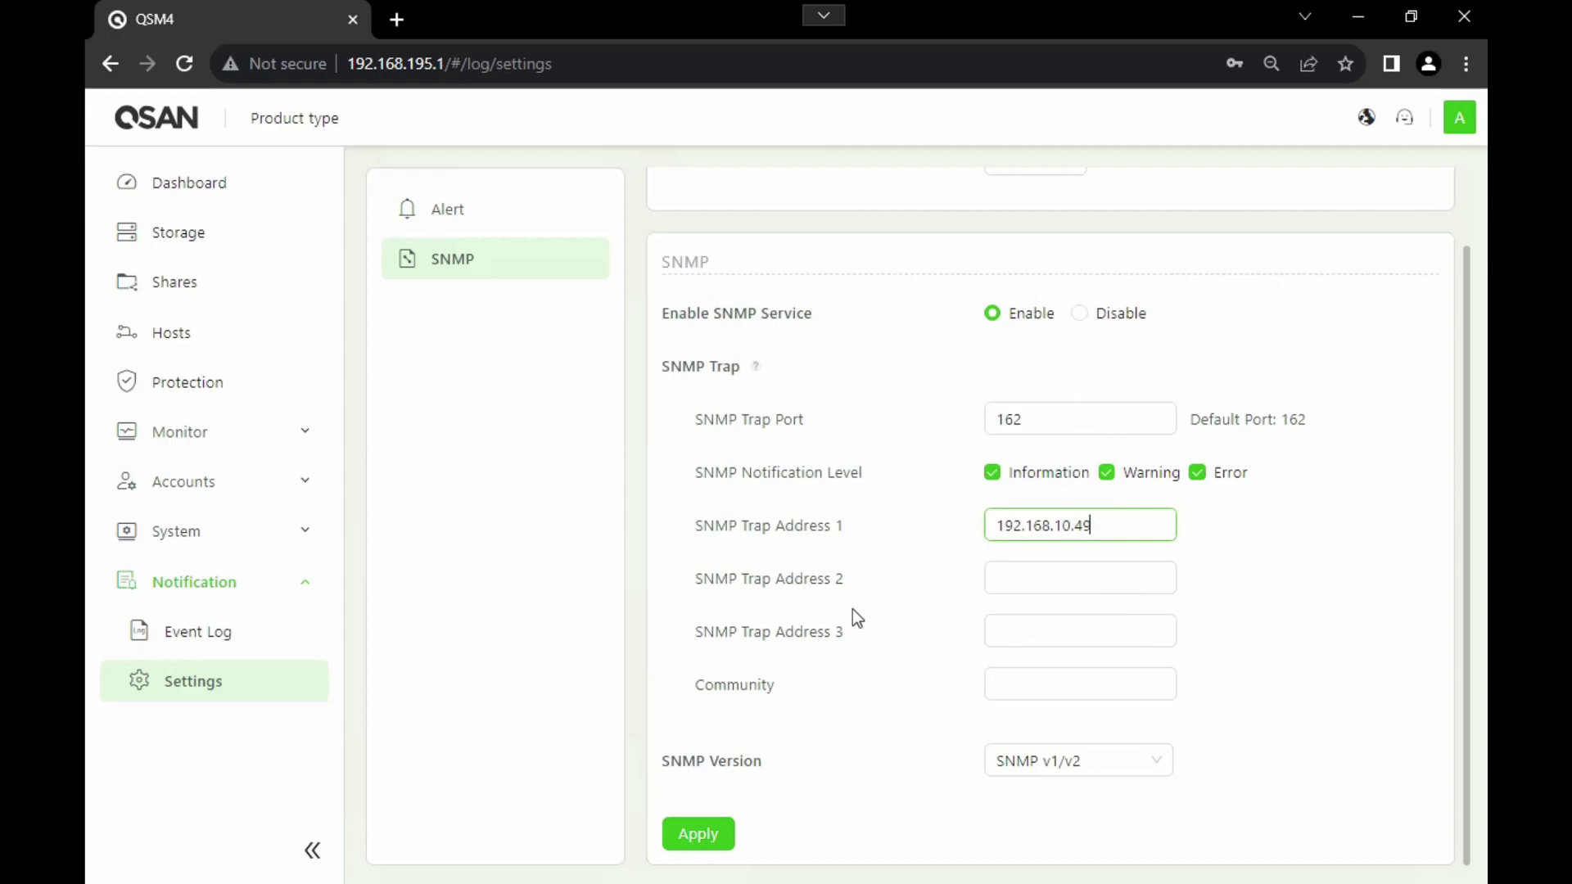
{"action": "left_click", "coordinate": [1033, 682]}
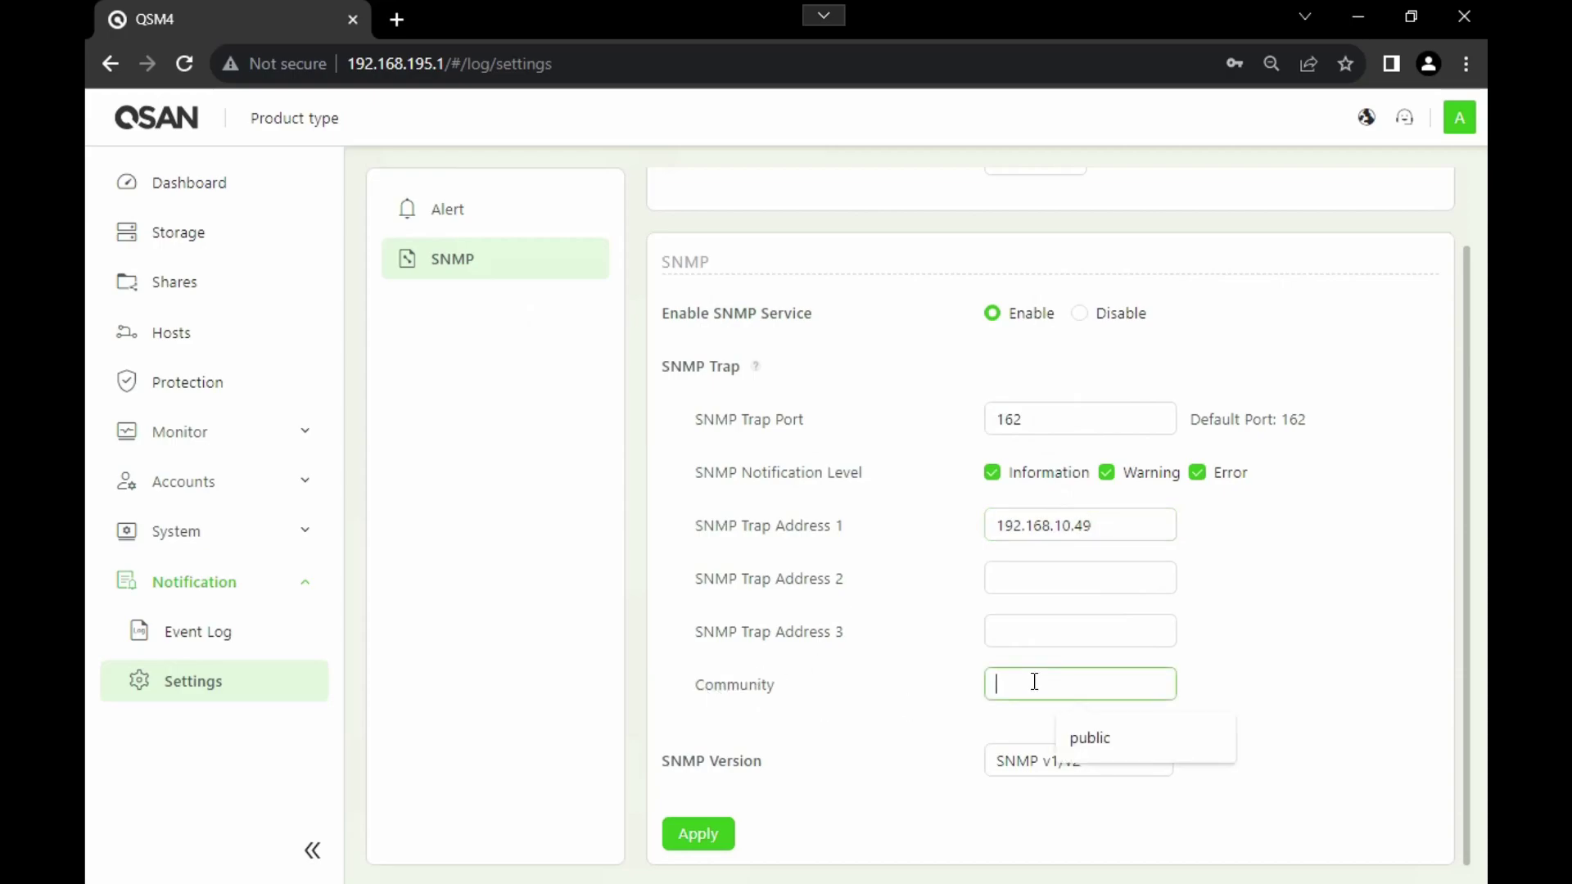
{"action": "type", "text": "public"}
{"action": "left_click", "coordinate": [892, 730]}
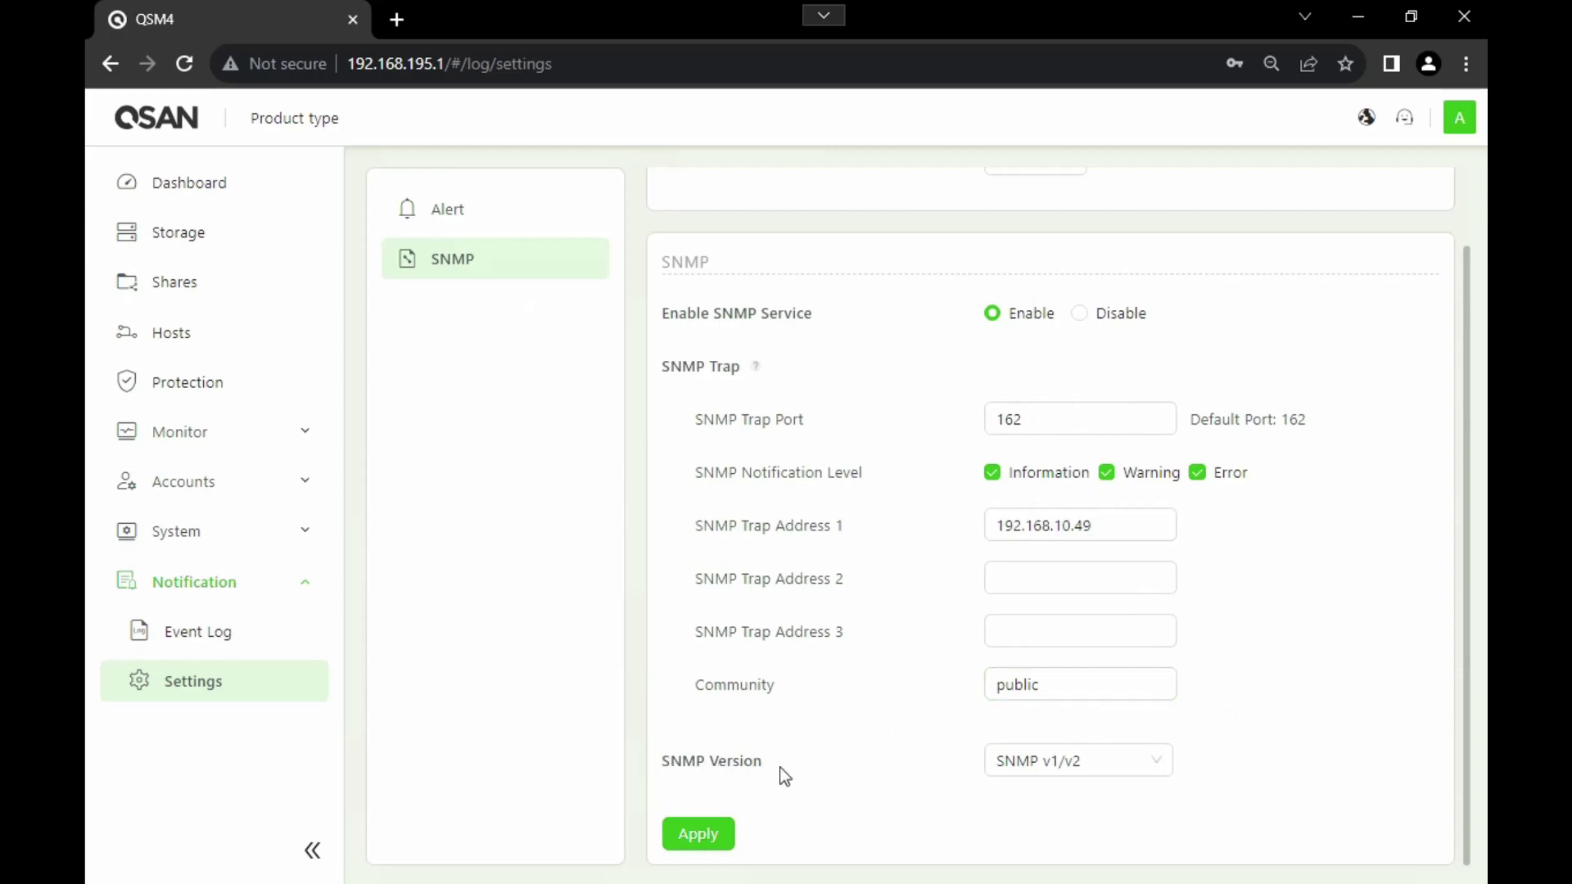
{"action": "left_click", "coordinate": [1075, 770]}
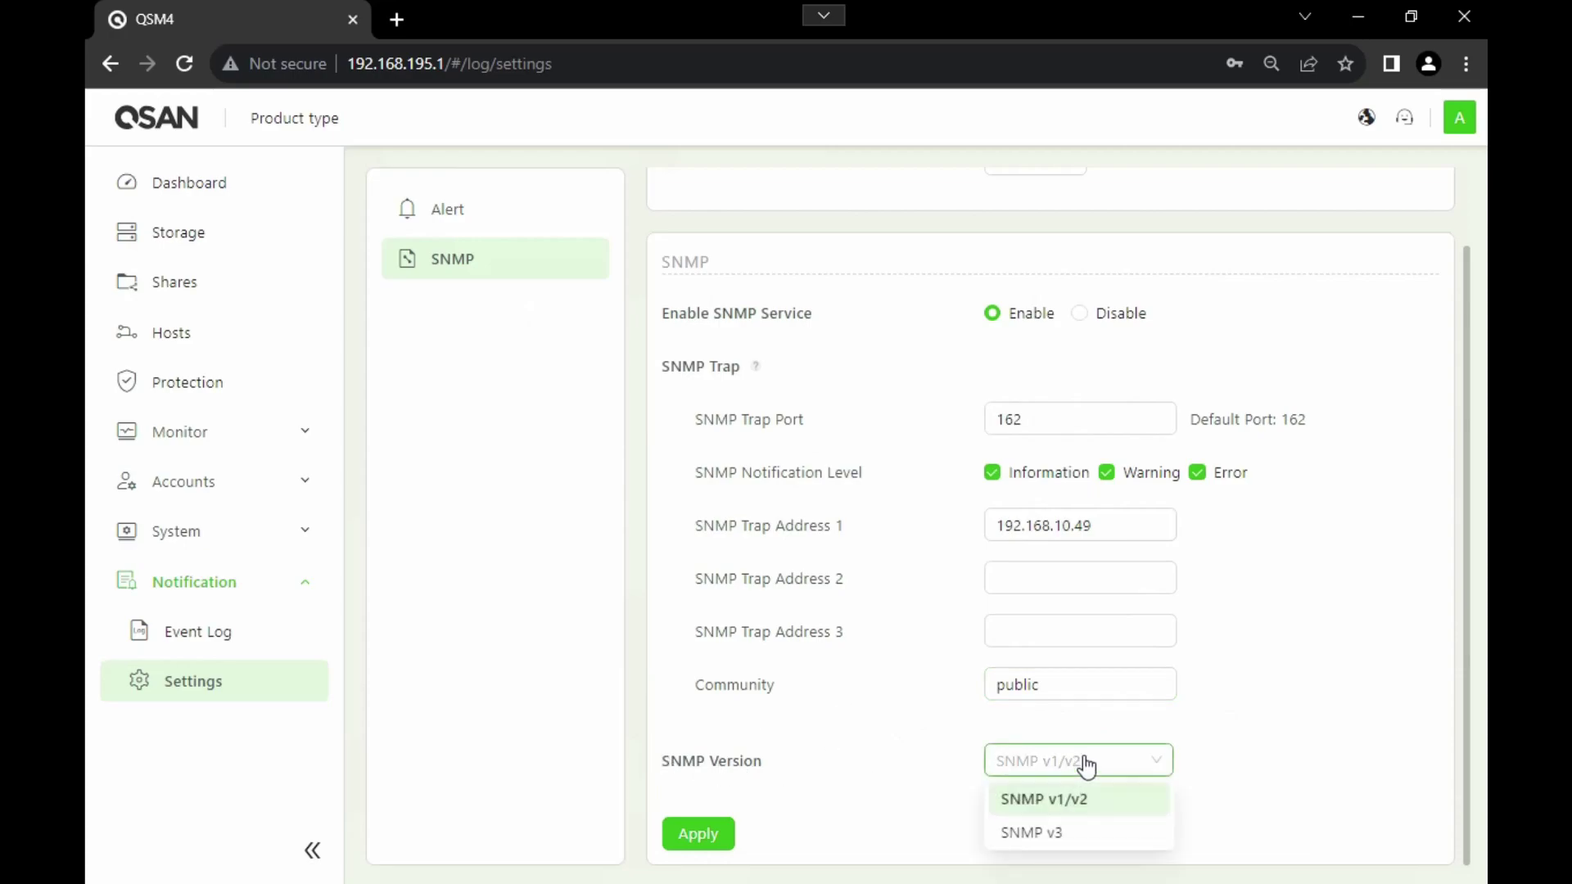
{"action": "left_click", "coordinate": [1064, 835]}
{"action": "scroll", "coordinate": [1138, 712], "scroll_direction": "down", "scroll_amount": 3}
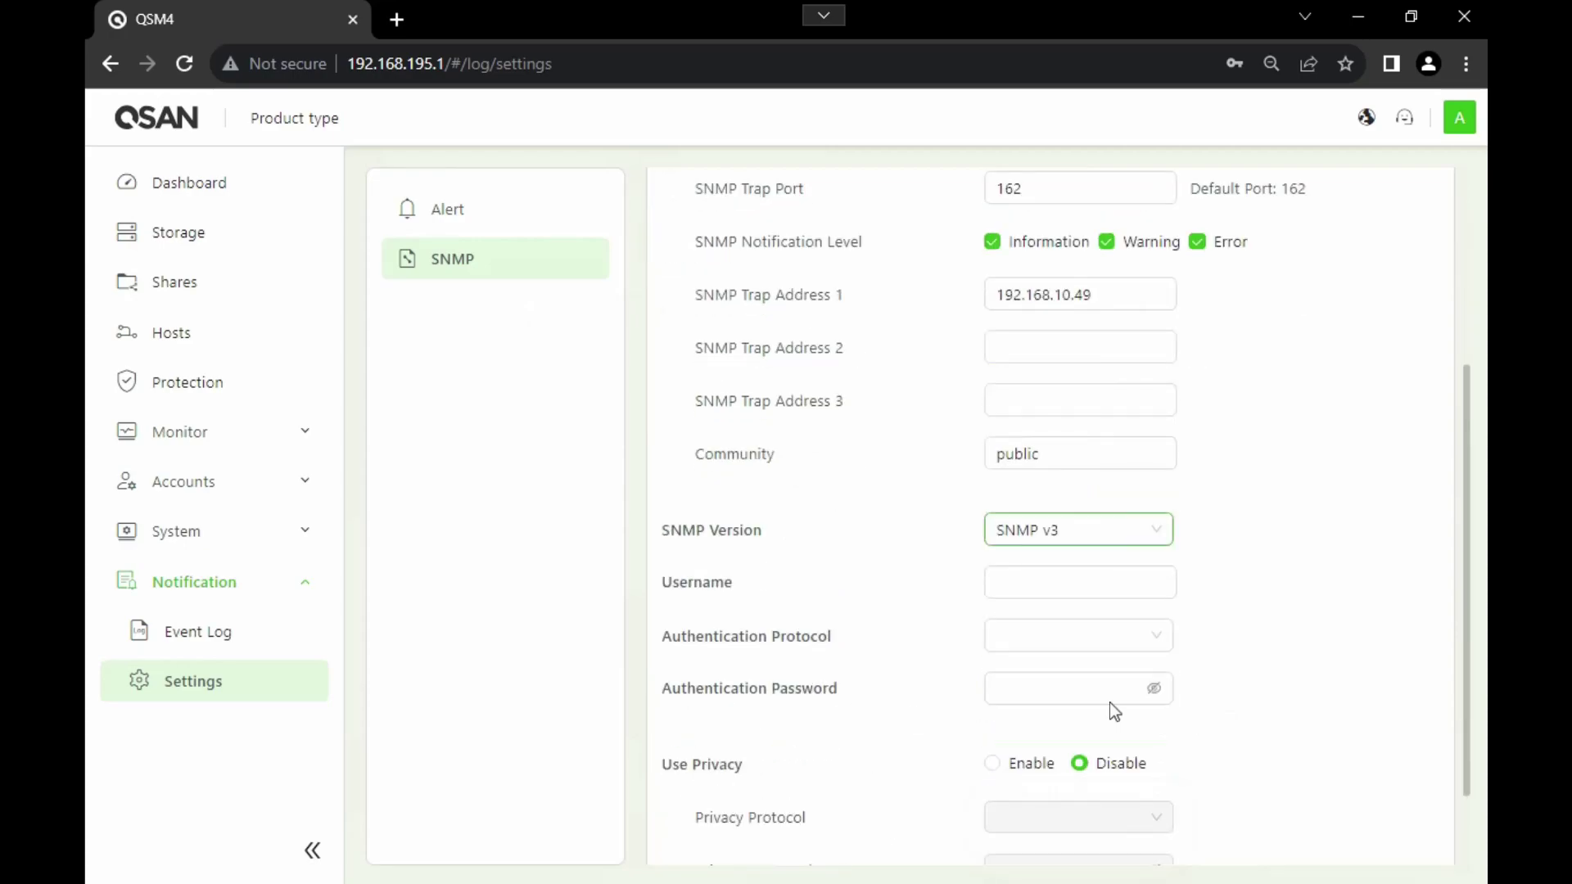
{"action": "left_click", "coordinate": [729, 604]}
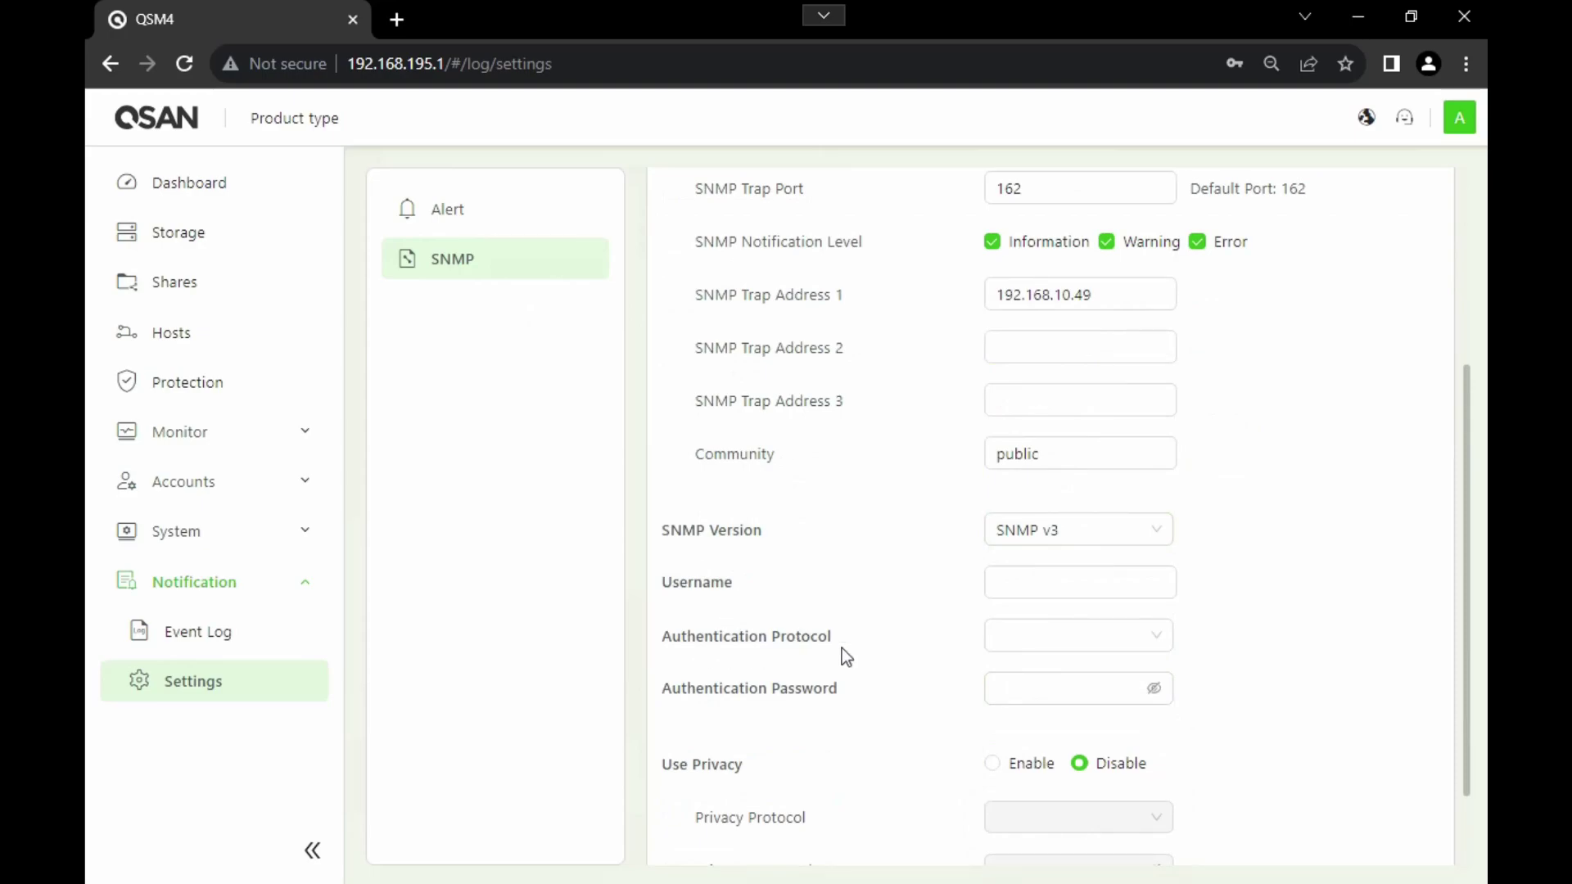
{"action": "left_click", "coordinate": [1150, 646]}
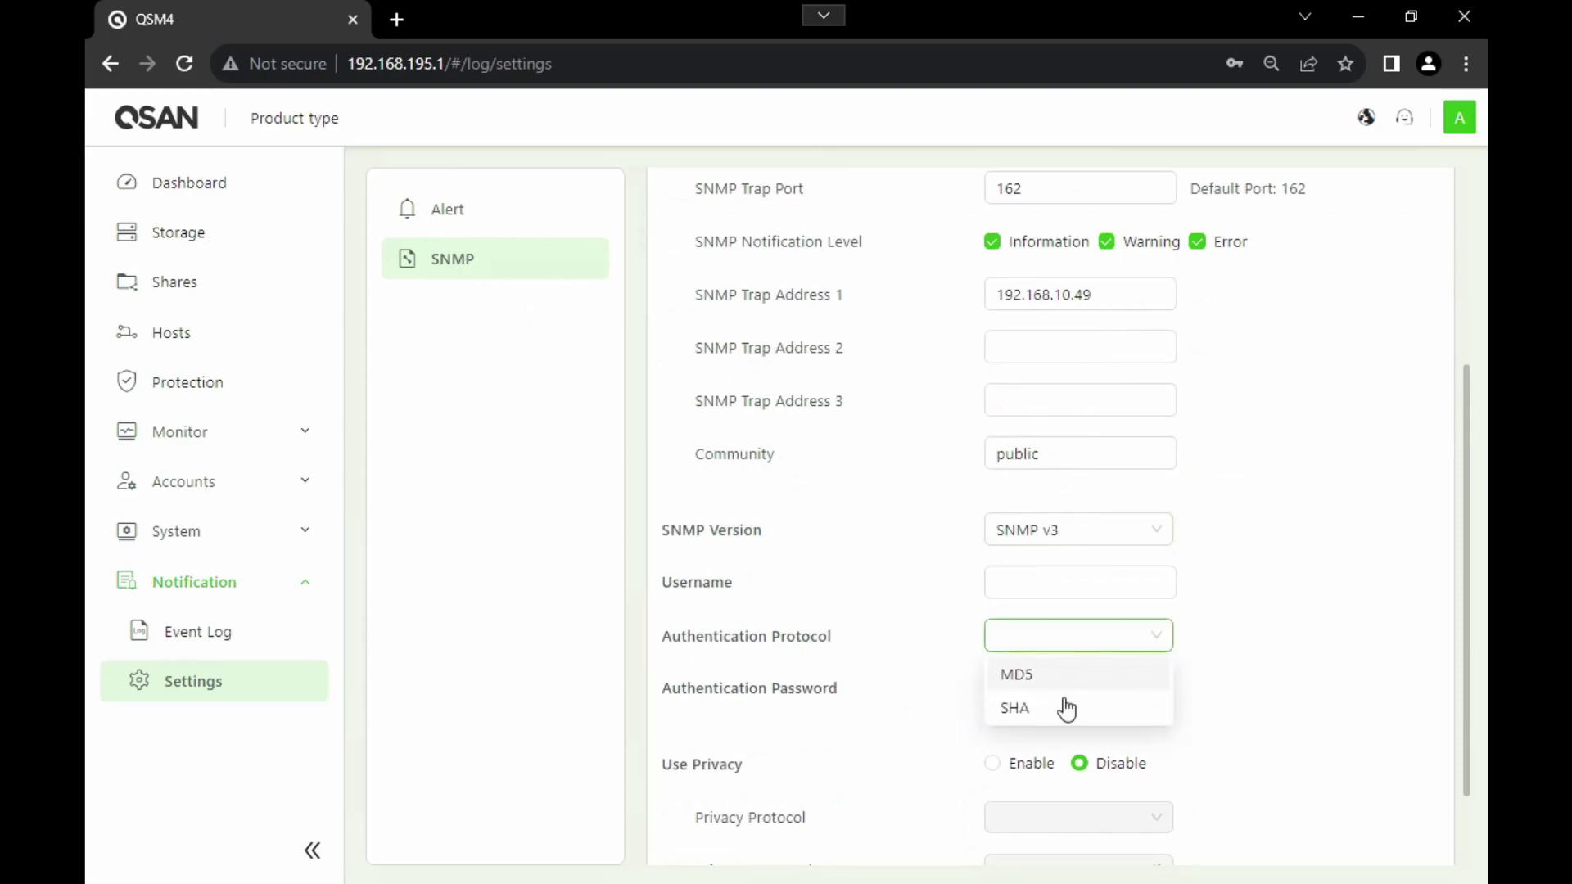
{"action": "left_click", "coordinate": [1250, 622]}
{"action": "scroll", "coordinate": [1220, 643], "scroll_direction": "down", "scroll_amount": 2}
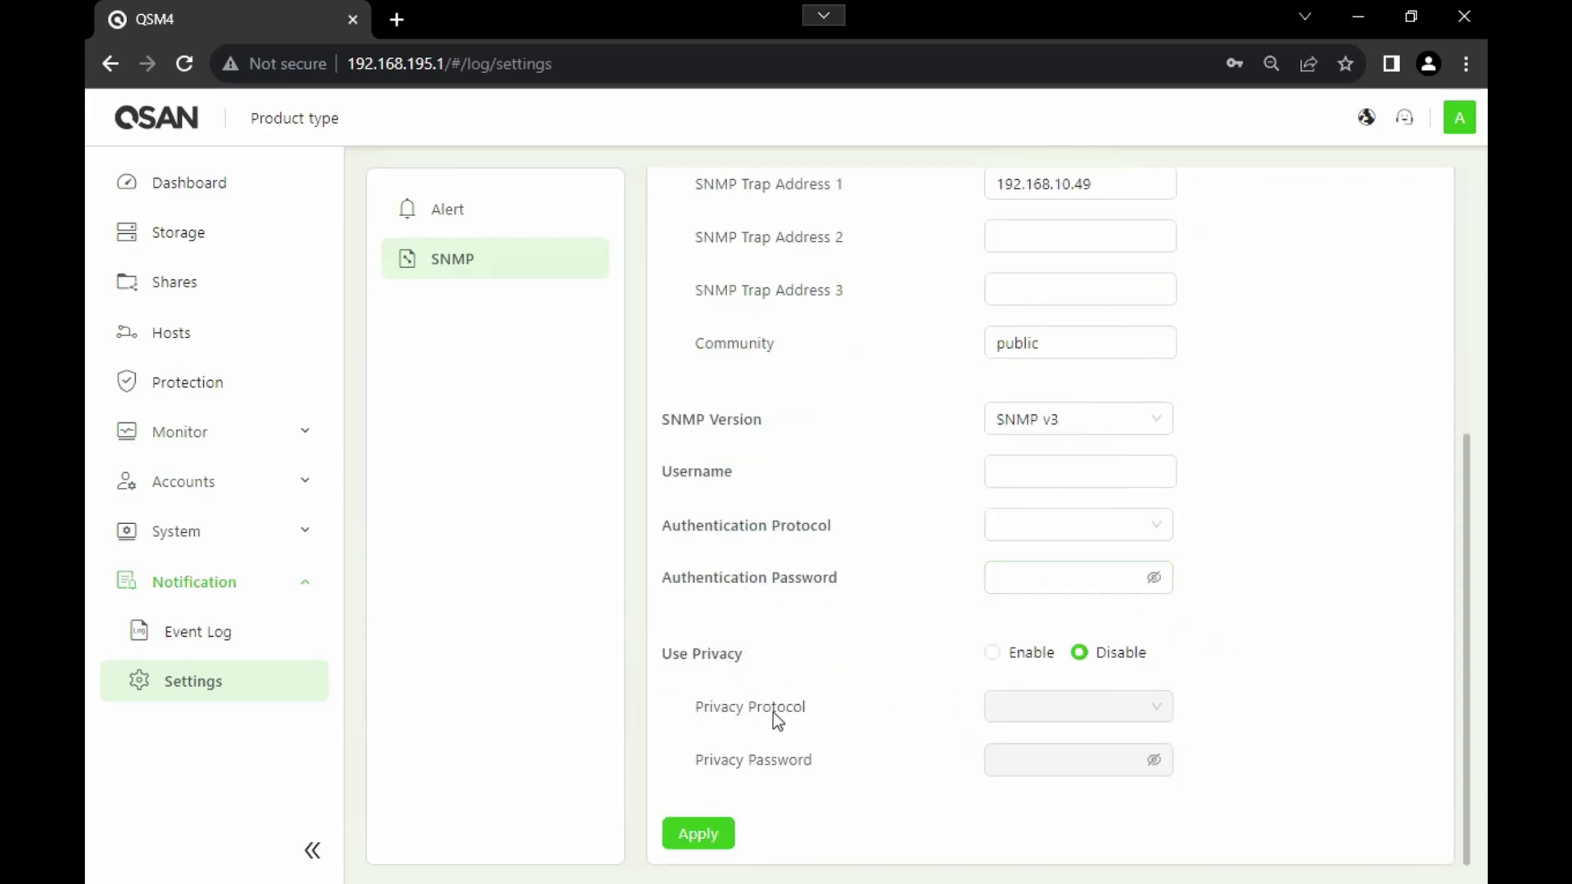
{"action": "left_click", "coordinate": [1028, 659]}
{"action": "left_click", "coordinate": [1150, 708]}
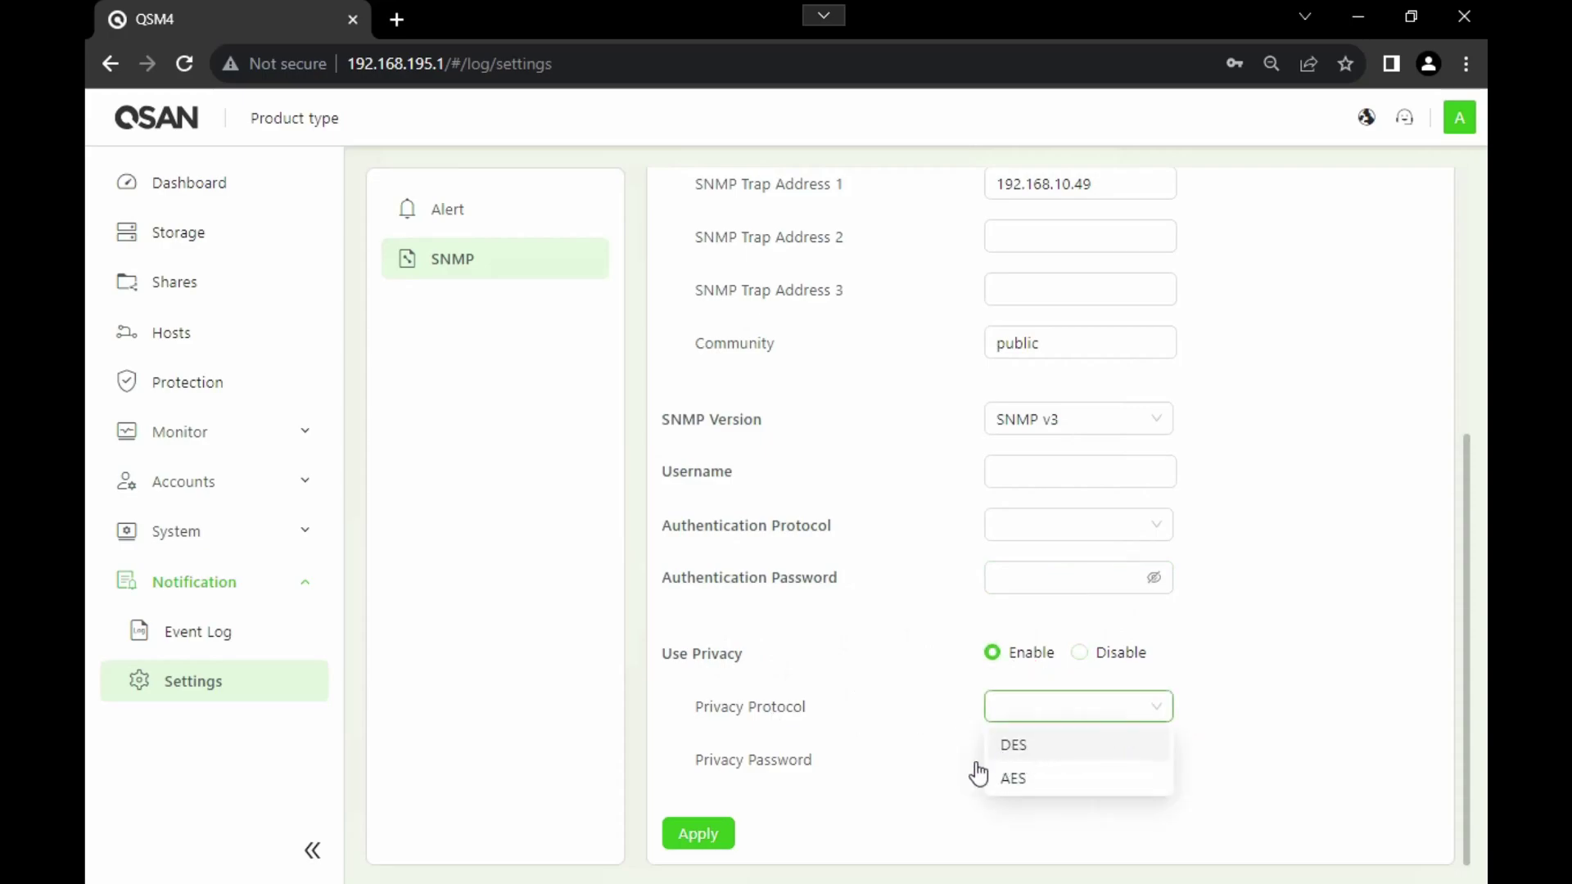
{"action": "double_click", "coordinate": [1190, 686]}
{"action": "left_click", "coordinate": [1080, 655]}
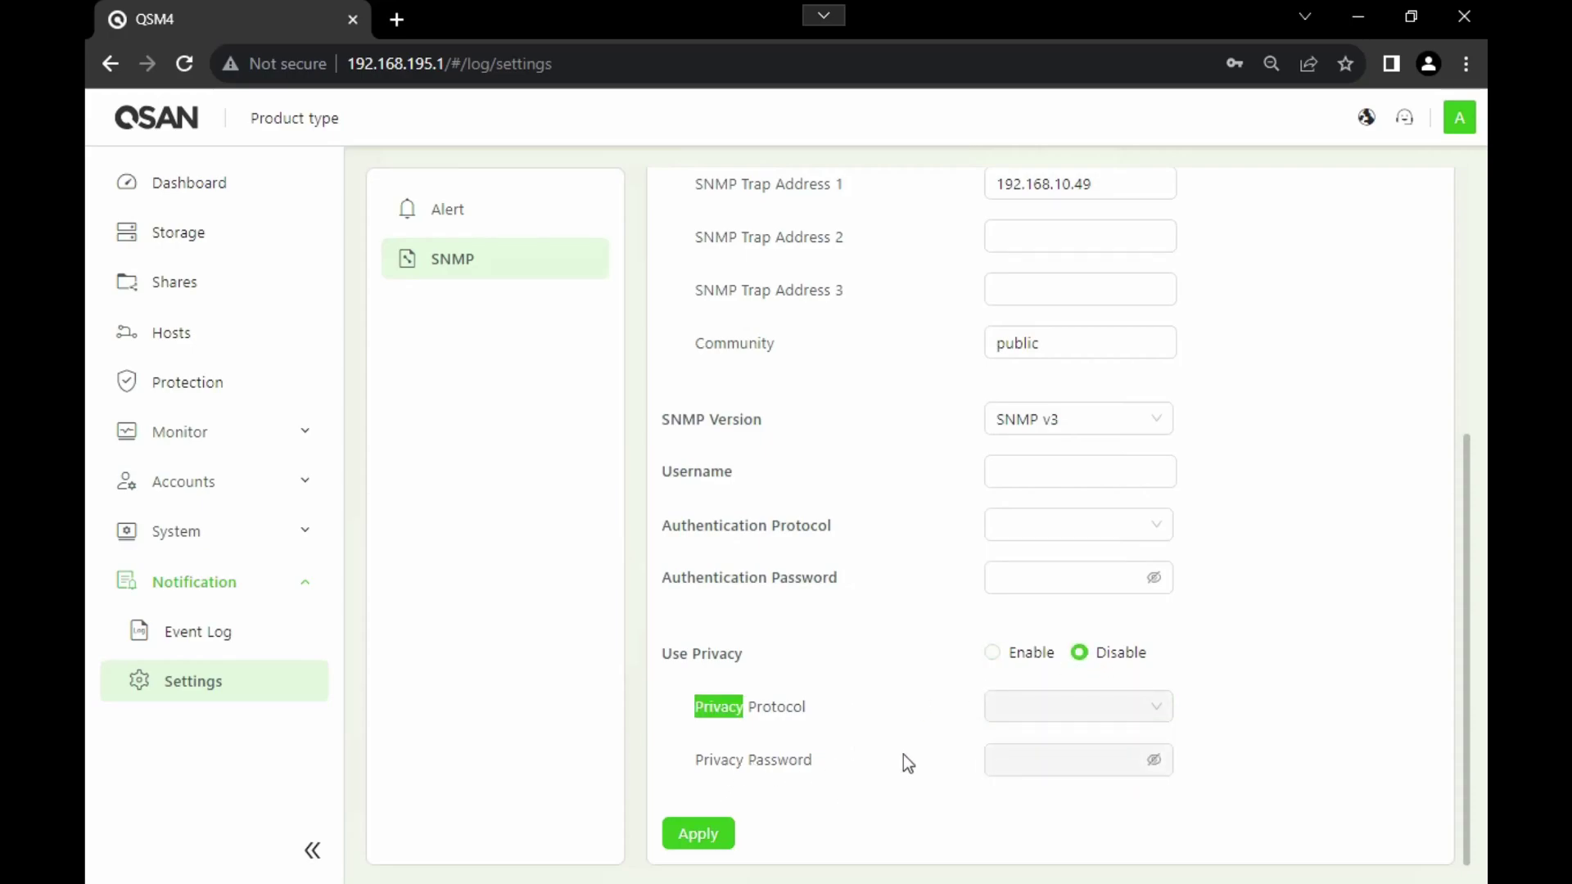
{"action": "scroll", "coordinate": [900, 721], "scroll_direction": "up", "scroll_amount": 3}
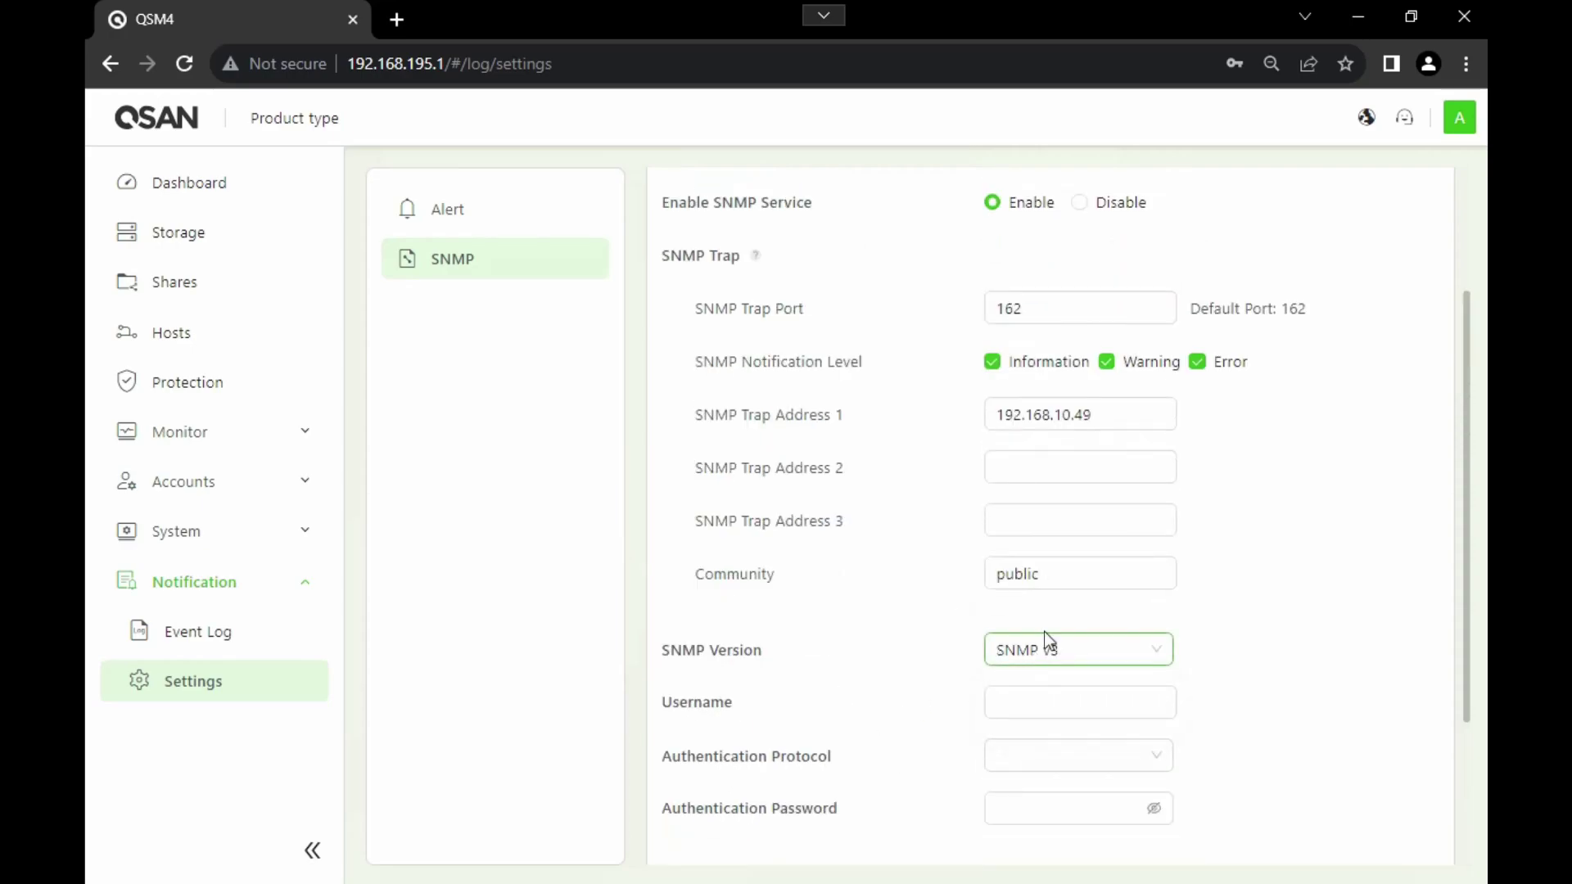
{"action": "left_click", "coordinate": [1052, 655]}
{"action": "left_click", "coordinate": [1052, 690]}
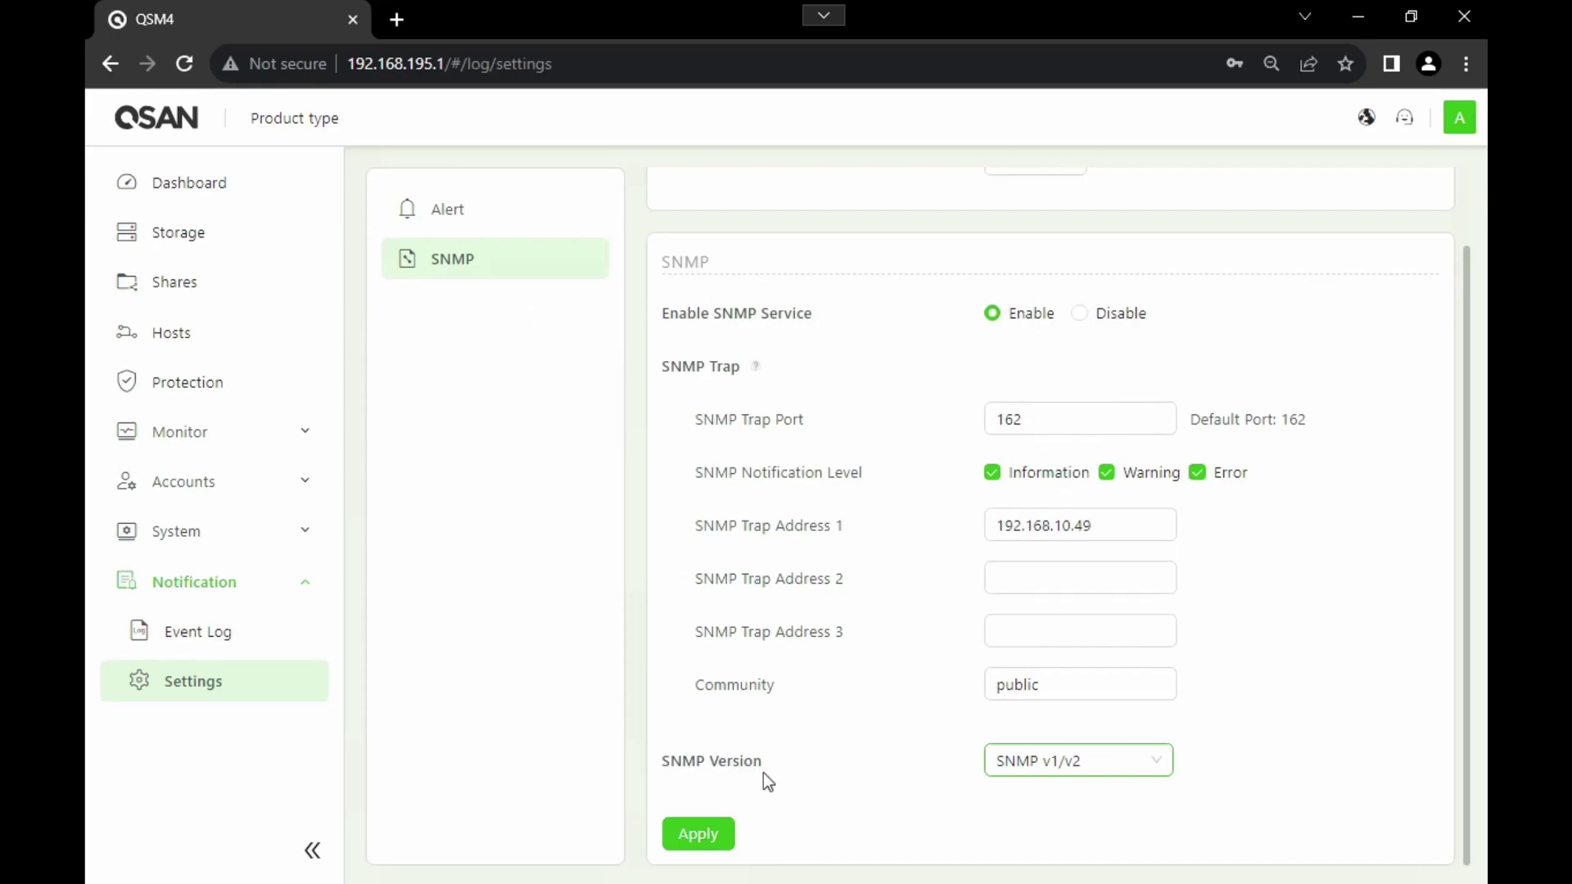
Step: Apply the SNMP settings and download the MIB file XN5116-4.0.1 (2).mib
{"action": "left_click", "coordinate": [698, 833]}
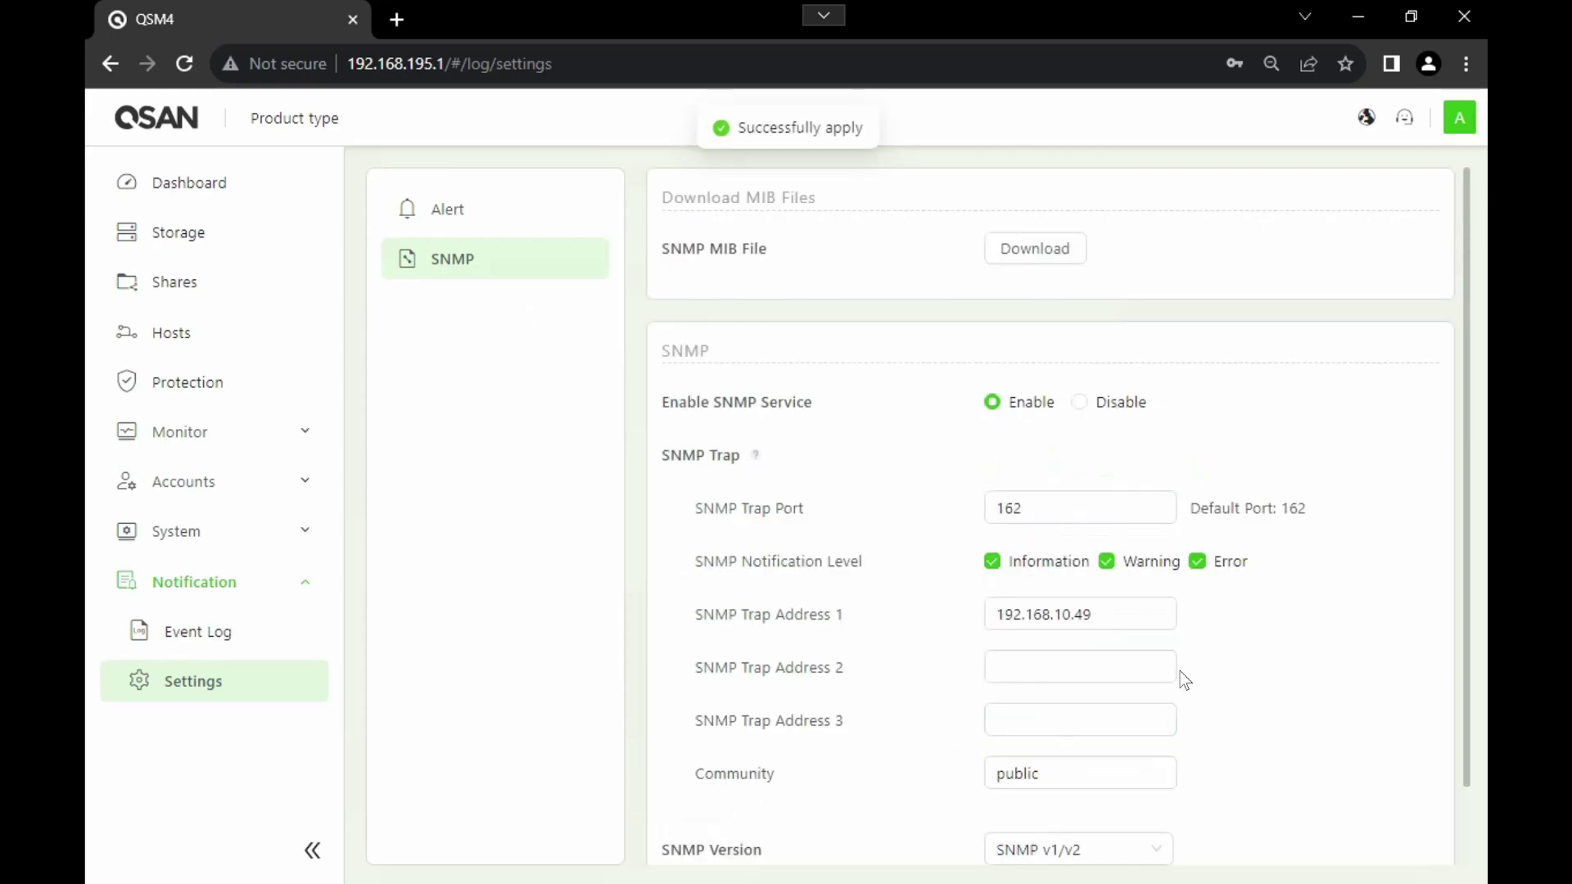
{"action": "left_click", "coordinate": [1039, 250]}
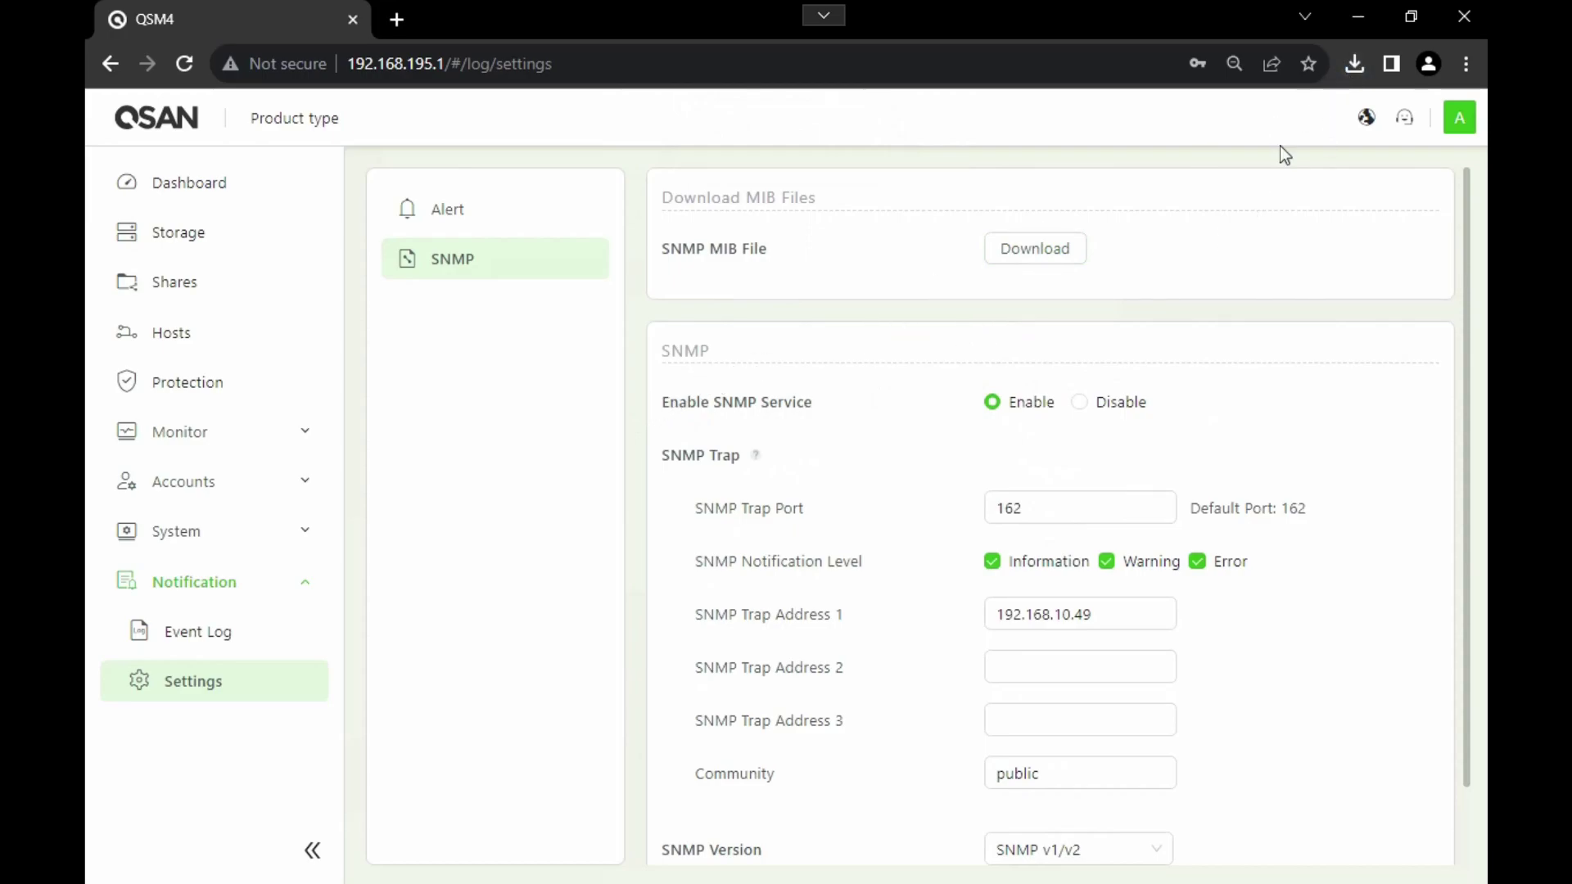
{"action": "left_click", "coordinate": [1354, 64]}
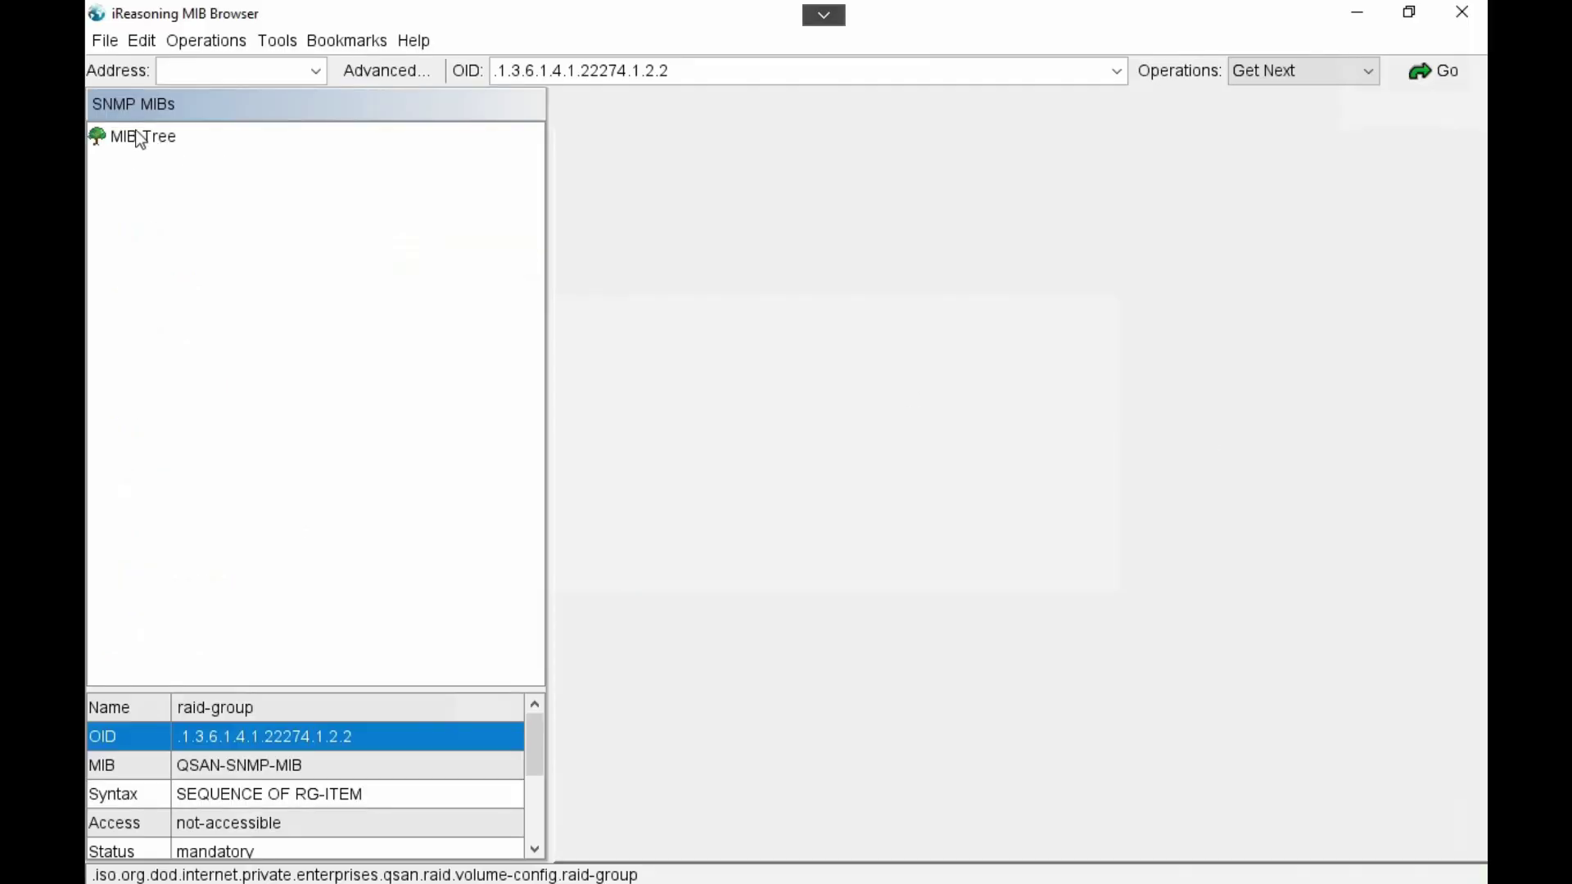
Step: Load the MIB file XN5116-4.0.1 (2).mib into the MIB Browser
{"action": "left_click", "coordinate": [104, 45]}
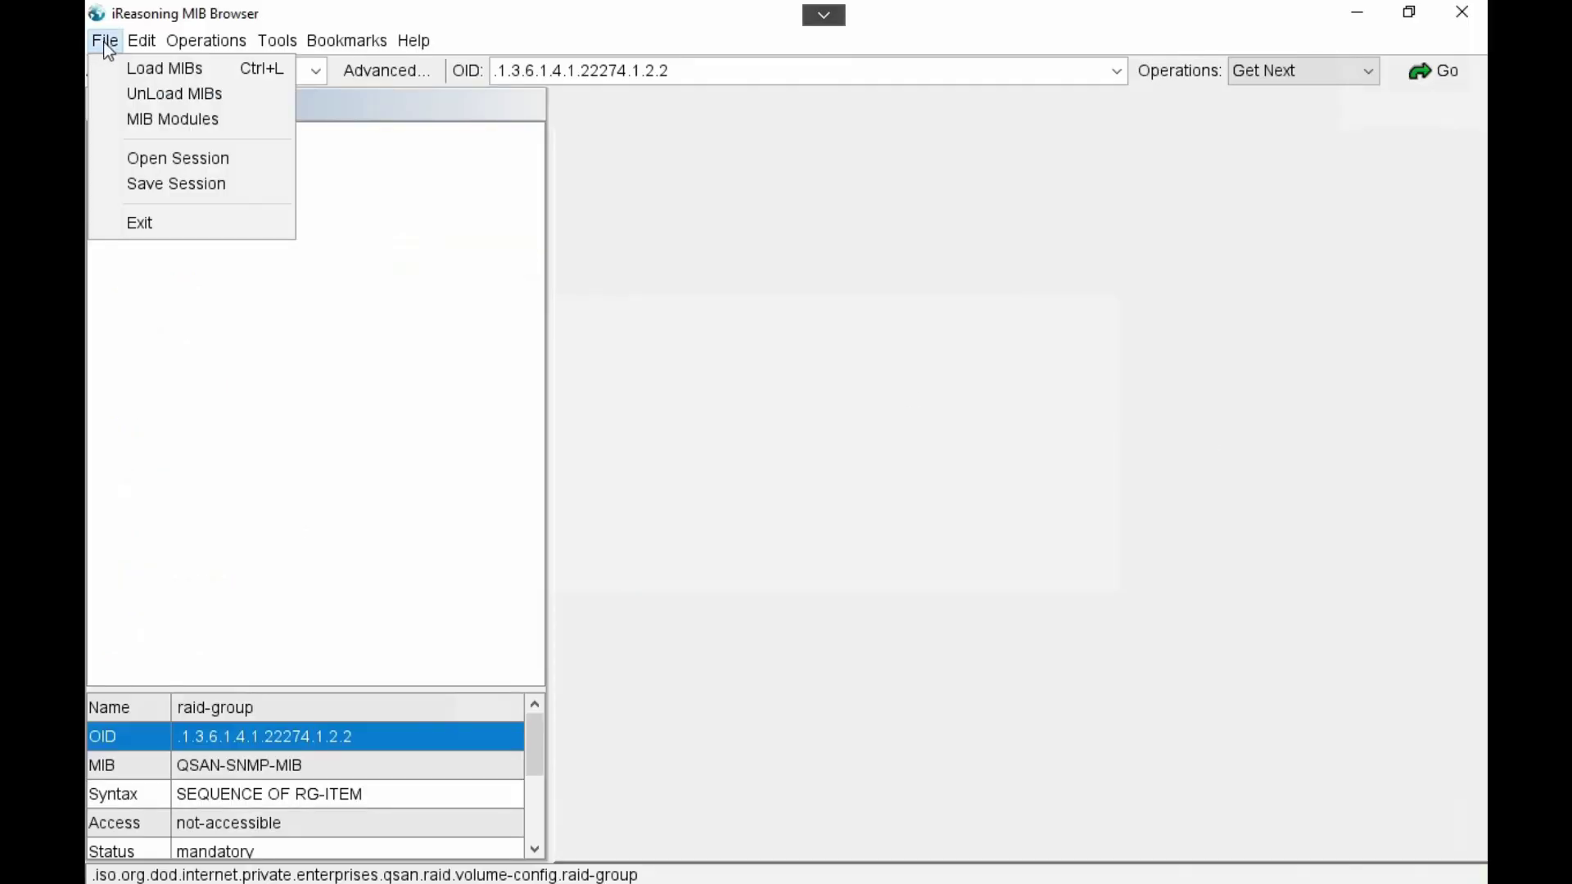
{"action": "left_click", "coordinate": [147, 66]}
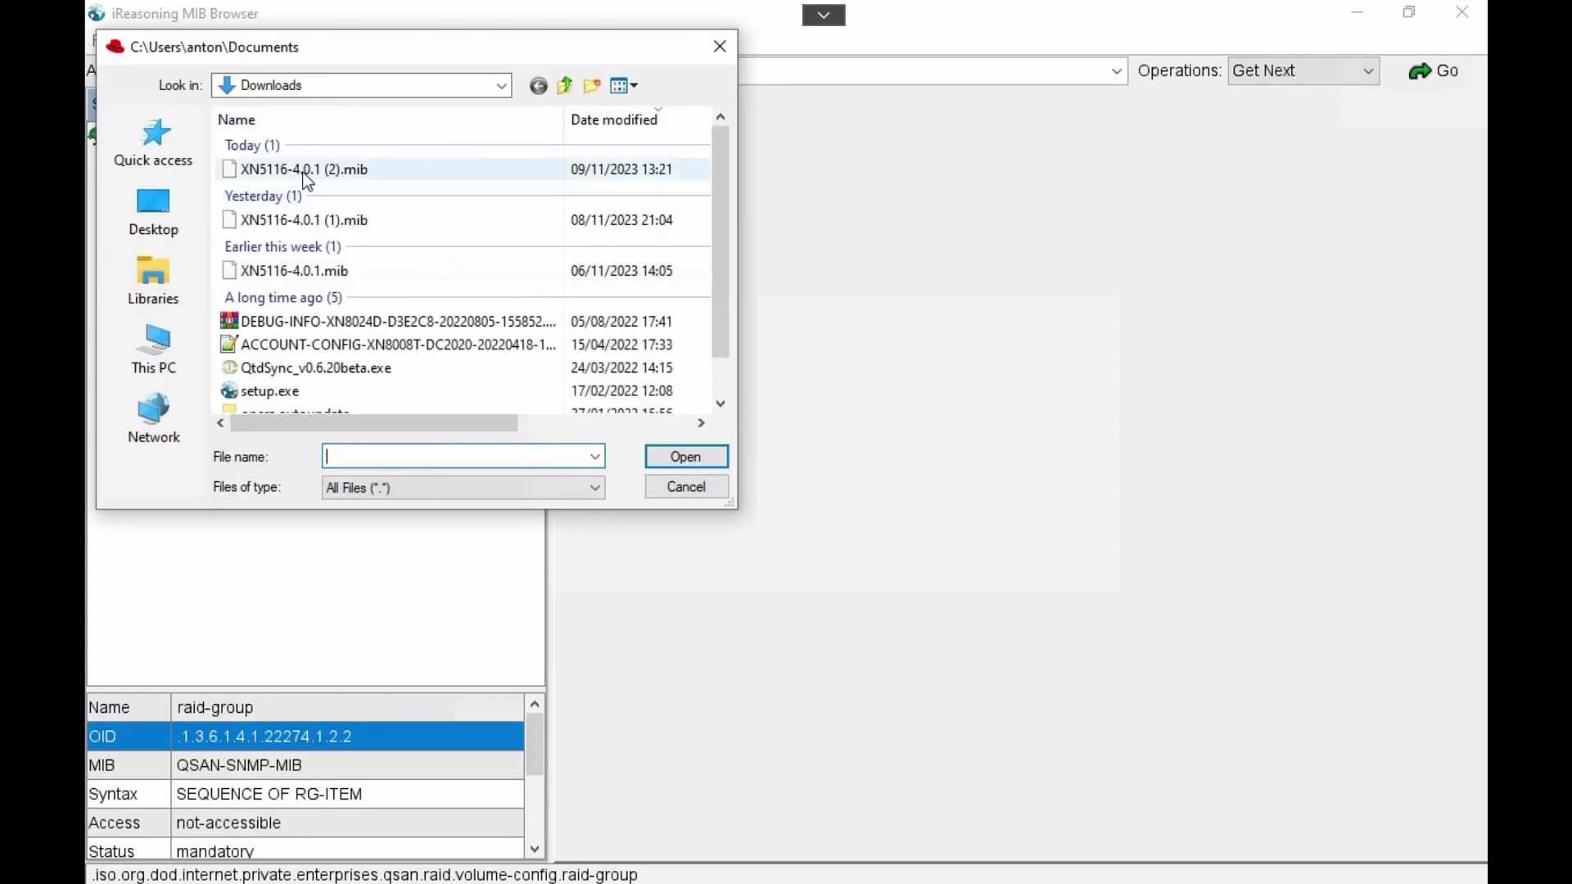
{"action": "left_click", "coordinate": [456, 170]}
{"action": "left_click", "coordinate": [688, 456]}
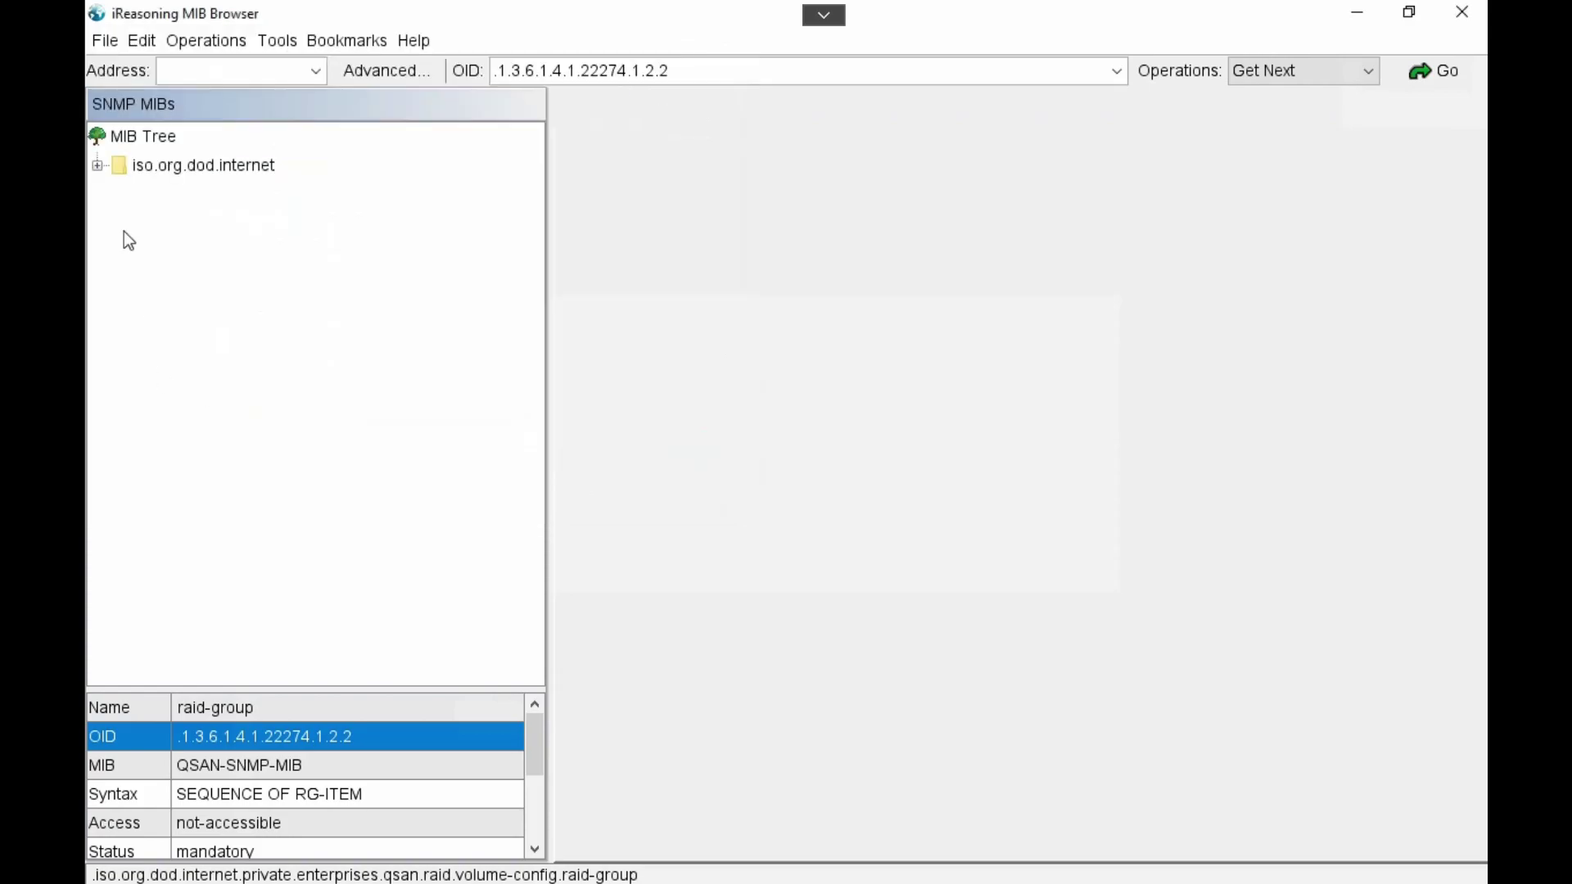
Step: Expand iso.org.dod.internet to show directory, mgmt, experimental, private and SNMPv1 TRAPs
{"action": "left_click", "coordinate": [95, 168]}
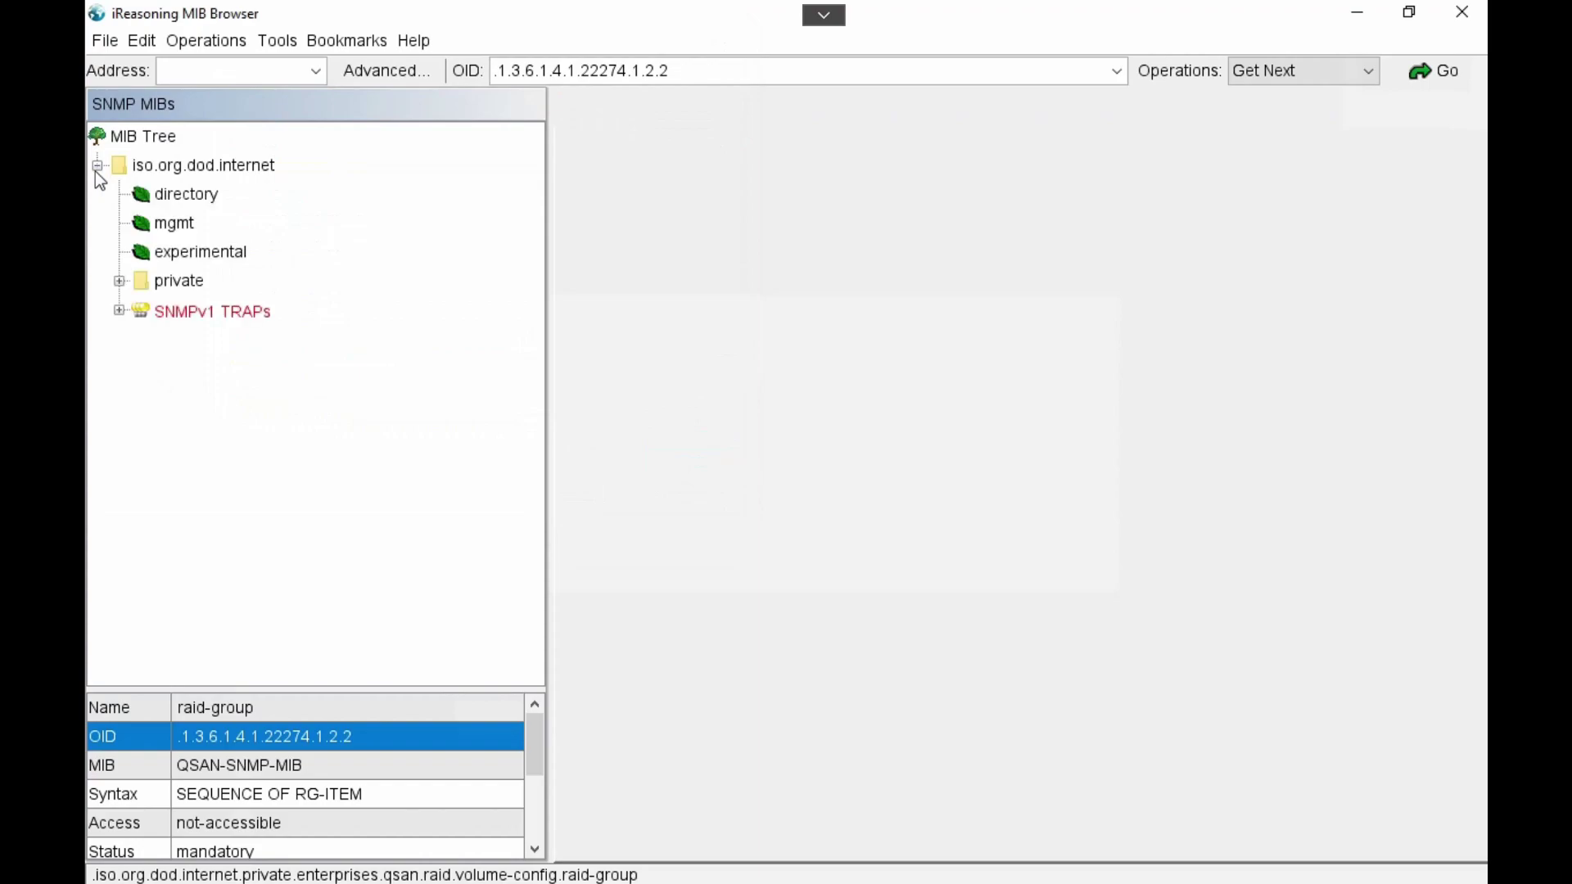
{"action": "left_click", "coordinate": [270, 44]}
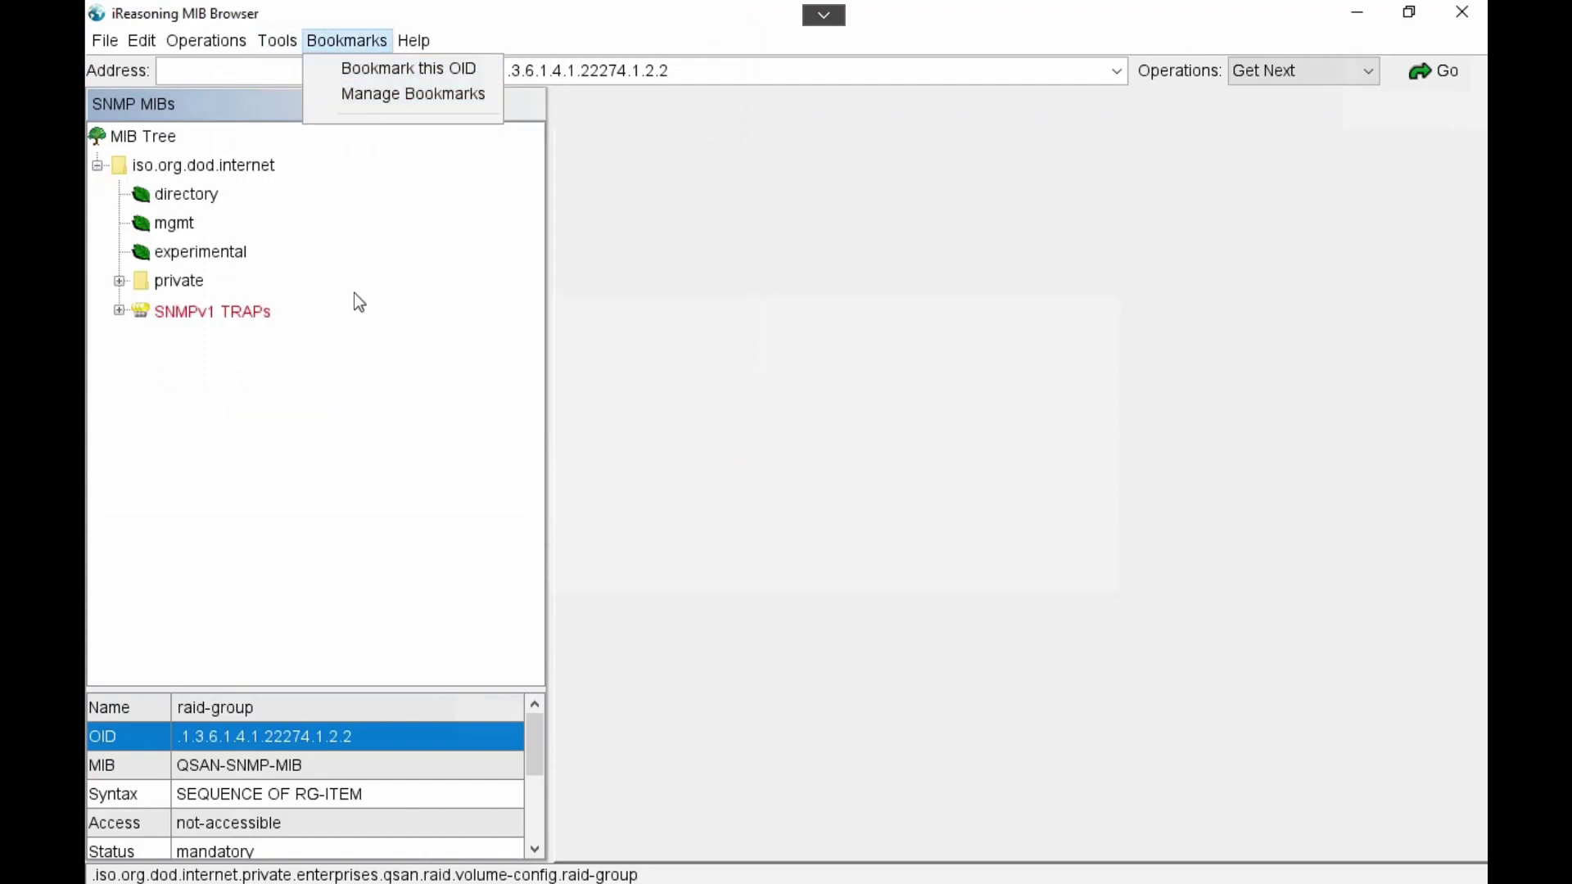
{"action": "left_click", "coordinate": [277, 41]}
Step: Add a new agent with address 192.168.195.1 under Tools > Options > Agents
{"action": "left_click", "coordinate": [285, 46]}
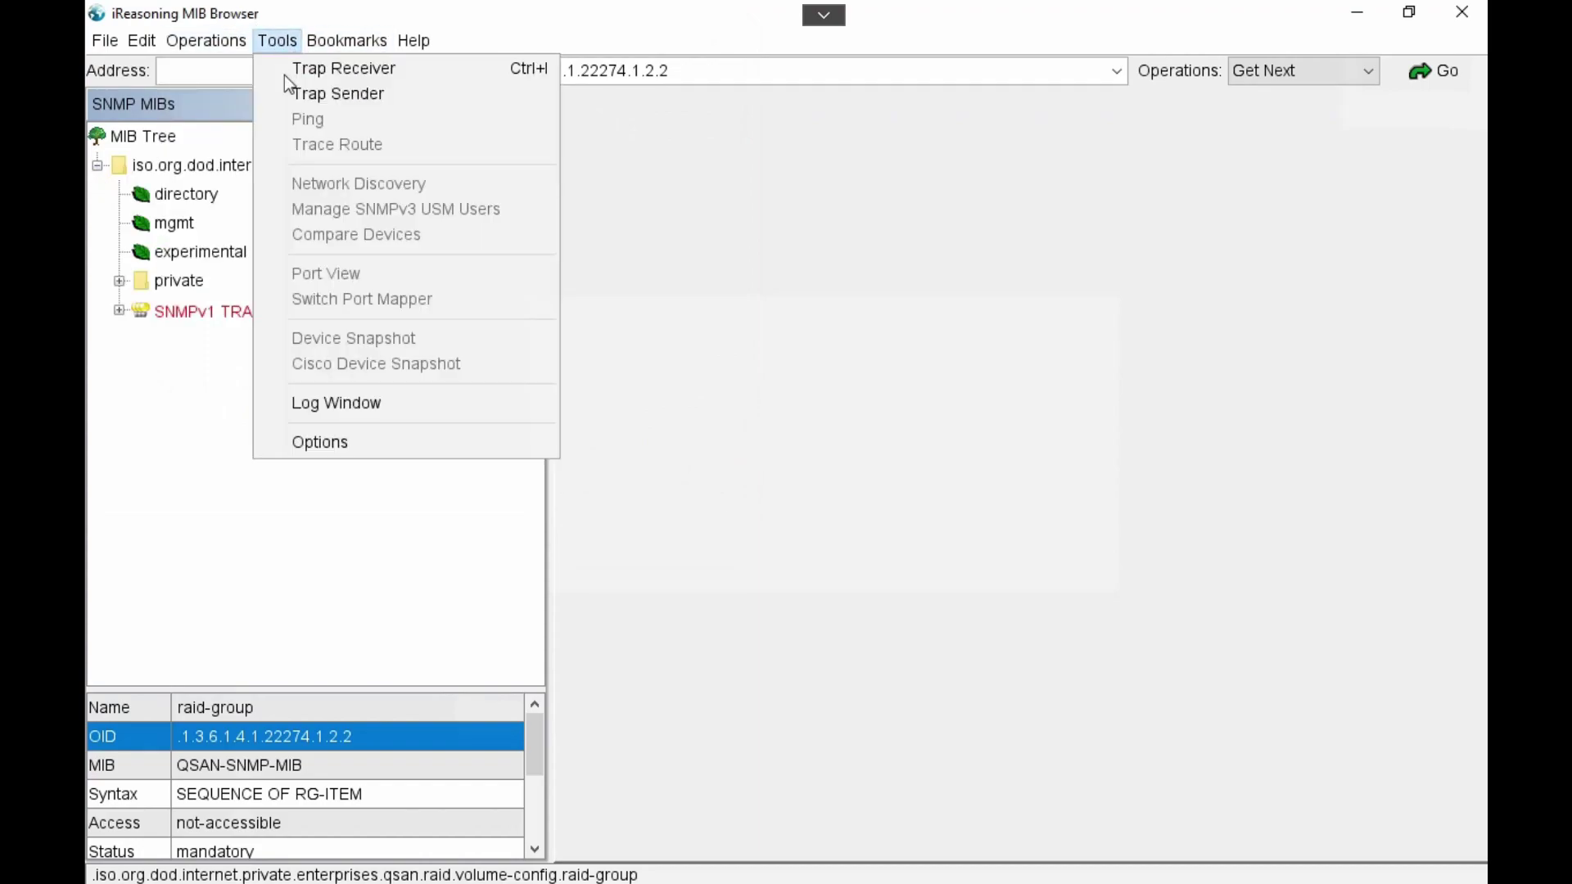
{"action": "left_click", "coordinate": [328, 435]}
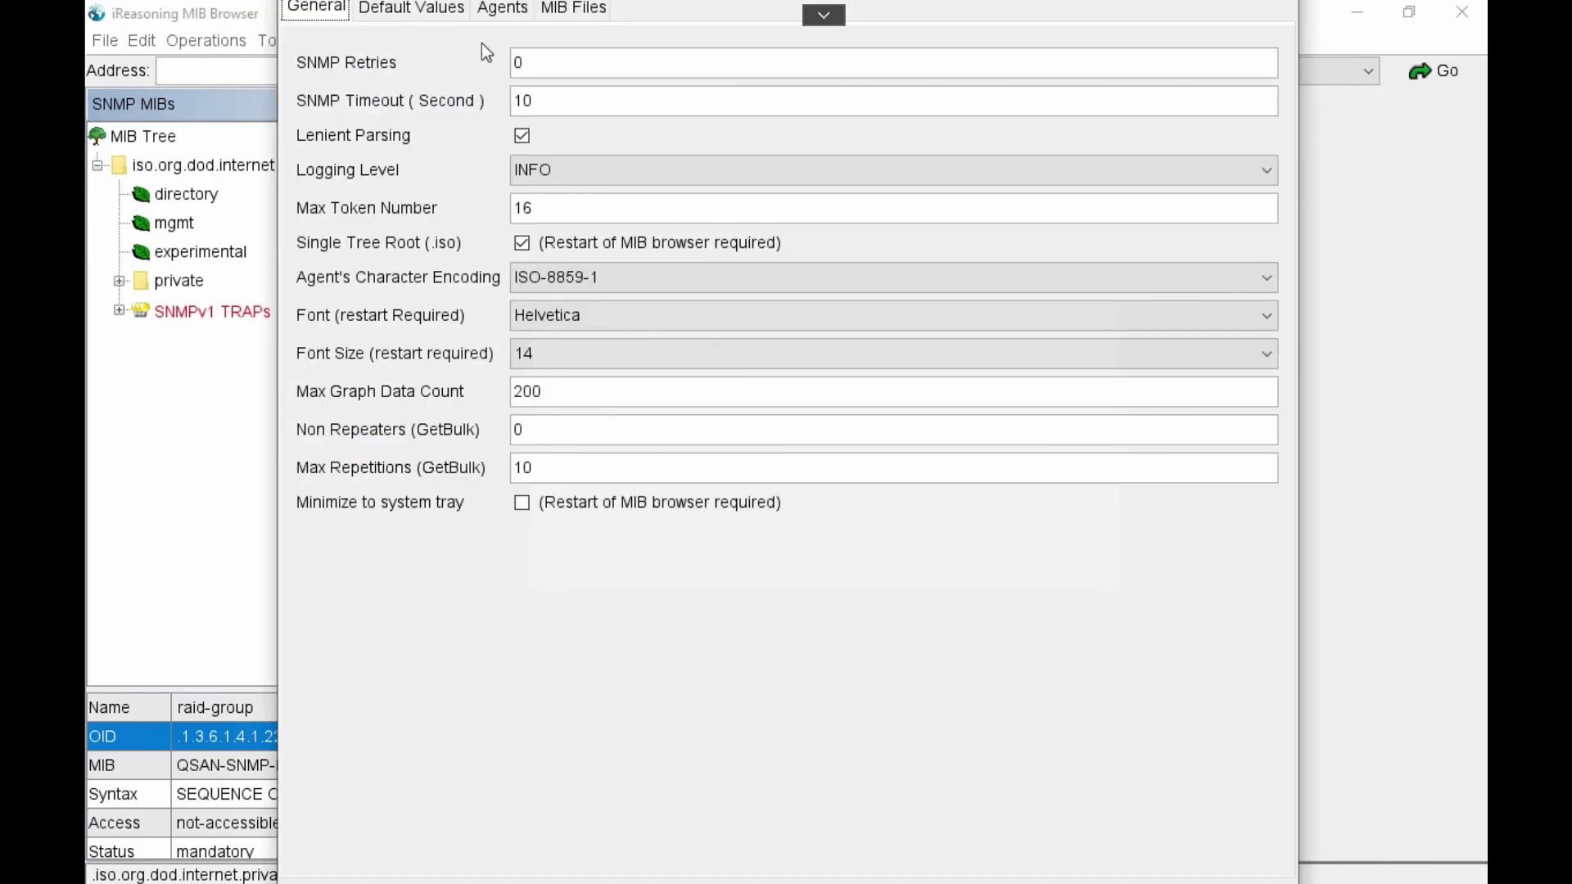
{"action": "left_click", "coordinate": [501, 10]}
{"action": "left_click_drag", "start_coordinate": [275, 176], "coordinate": [309, 173]}
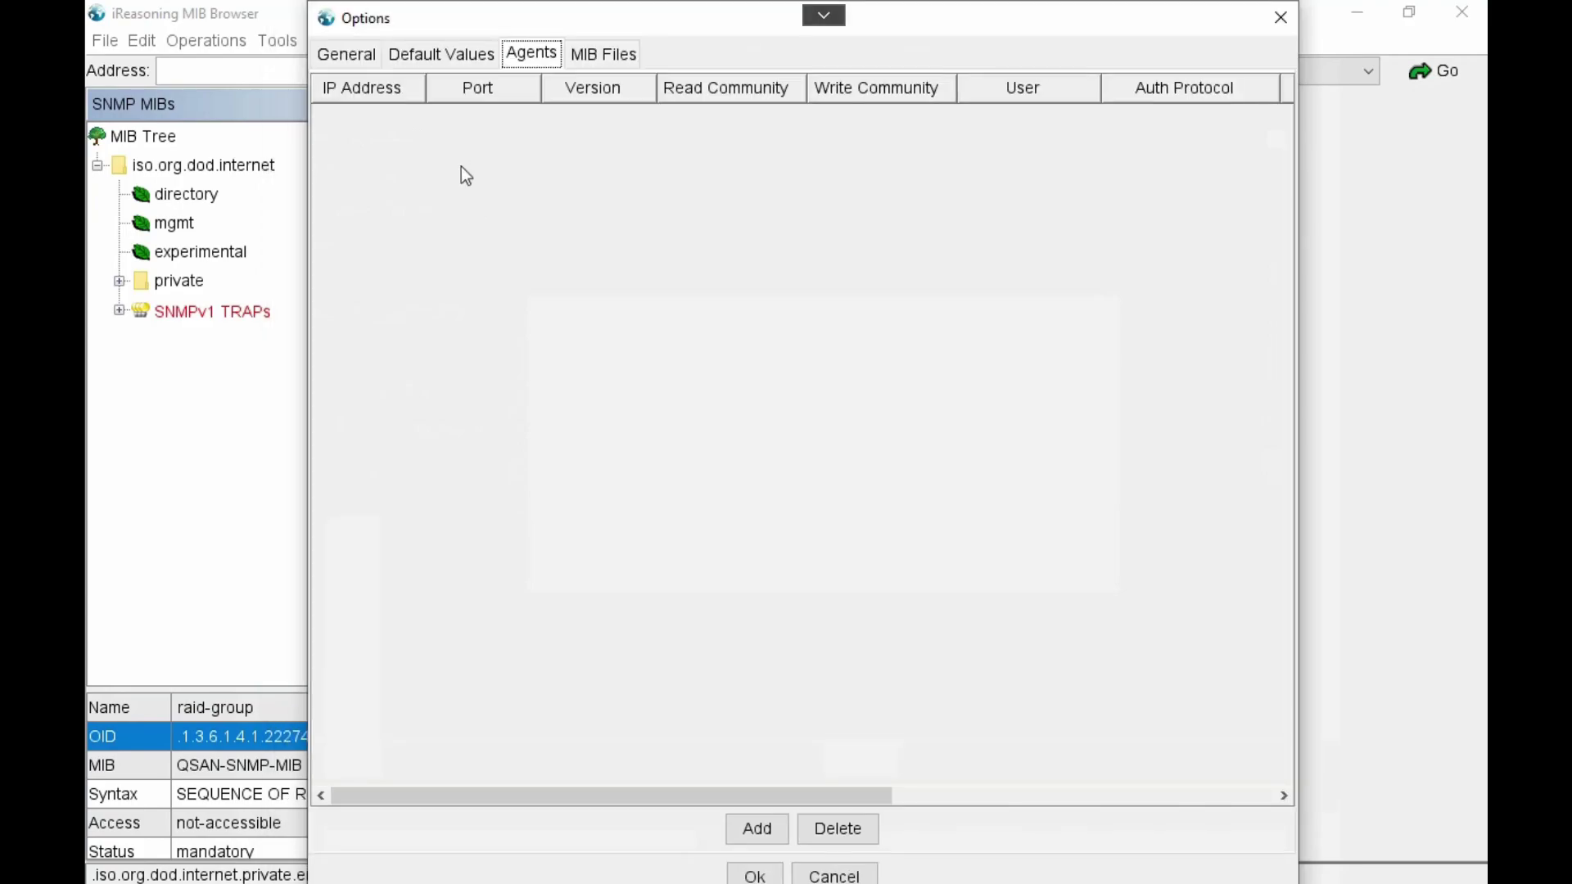
{"action": "left_click", "coordinate": [744, 823]}
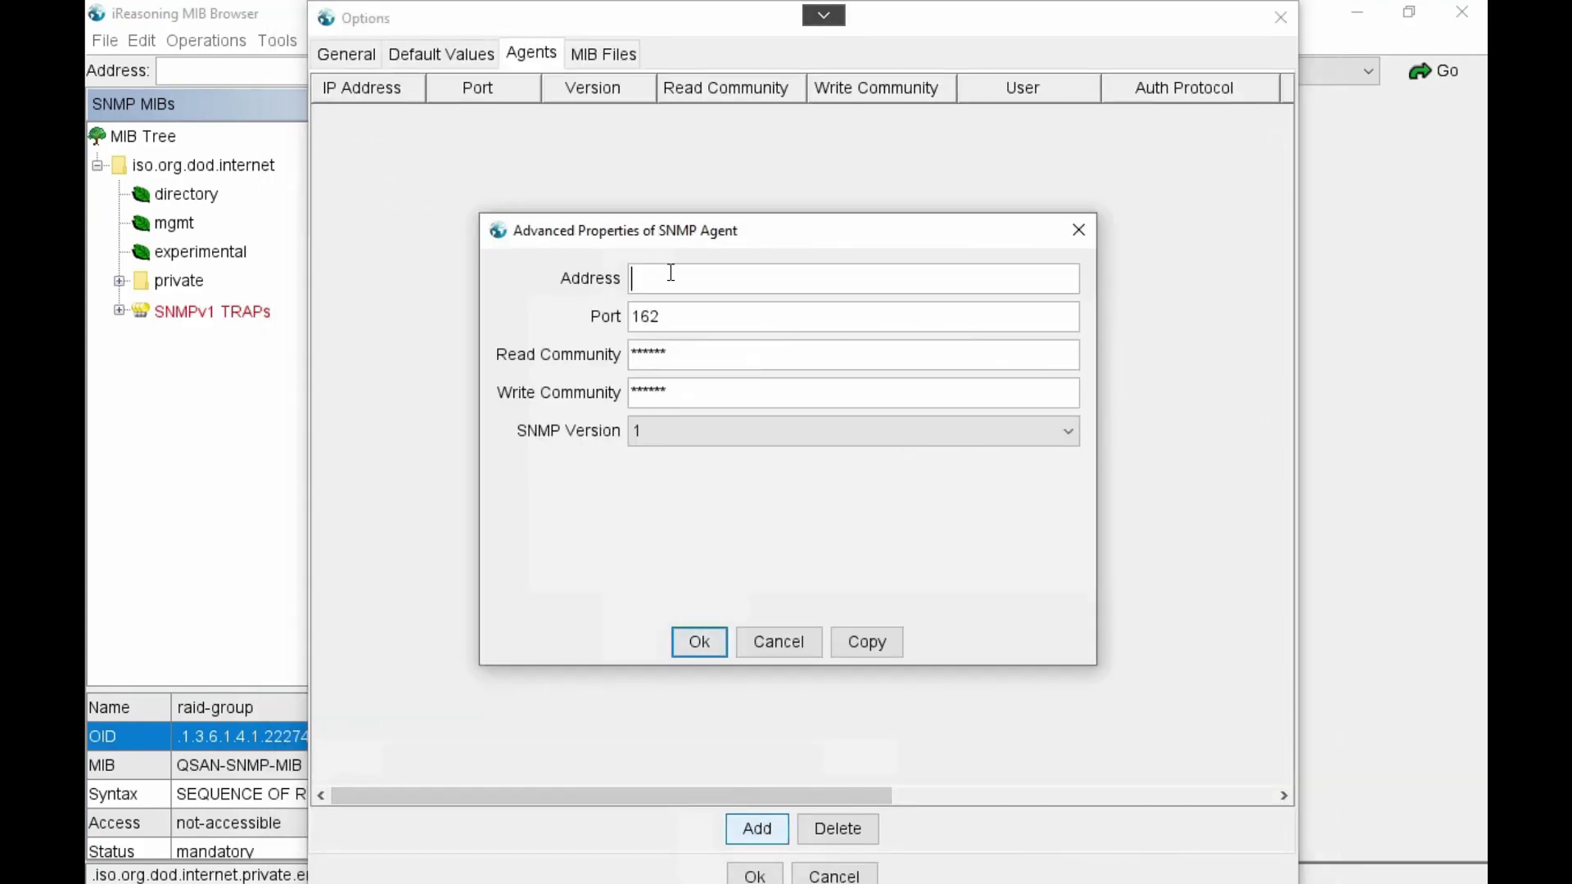
{"action": "type", "text": "192.168.195.1"}
Step: Set the agent port to 161 and its read and write community to public
{"action": "left_click", "coordinate": [671, 317]}
{"action": "key", "text": "BackSpace"}
{"action": "type", "text": "1"}
{"action": "key", "text": "Tab"}
{"action": "double_click", "coordinate": [651, 357]}
{"action": "type", "text": "public"}
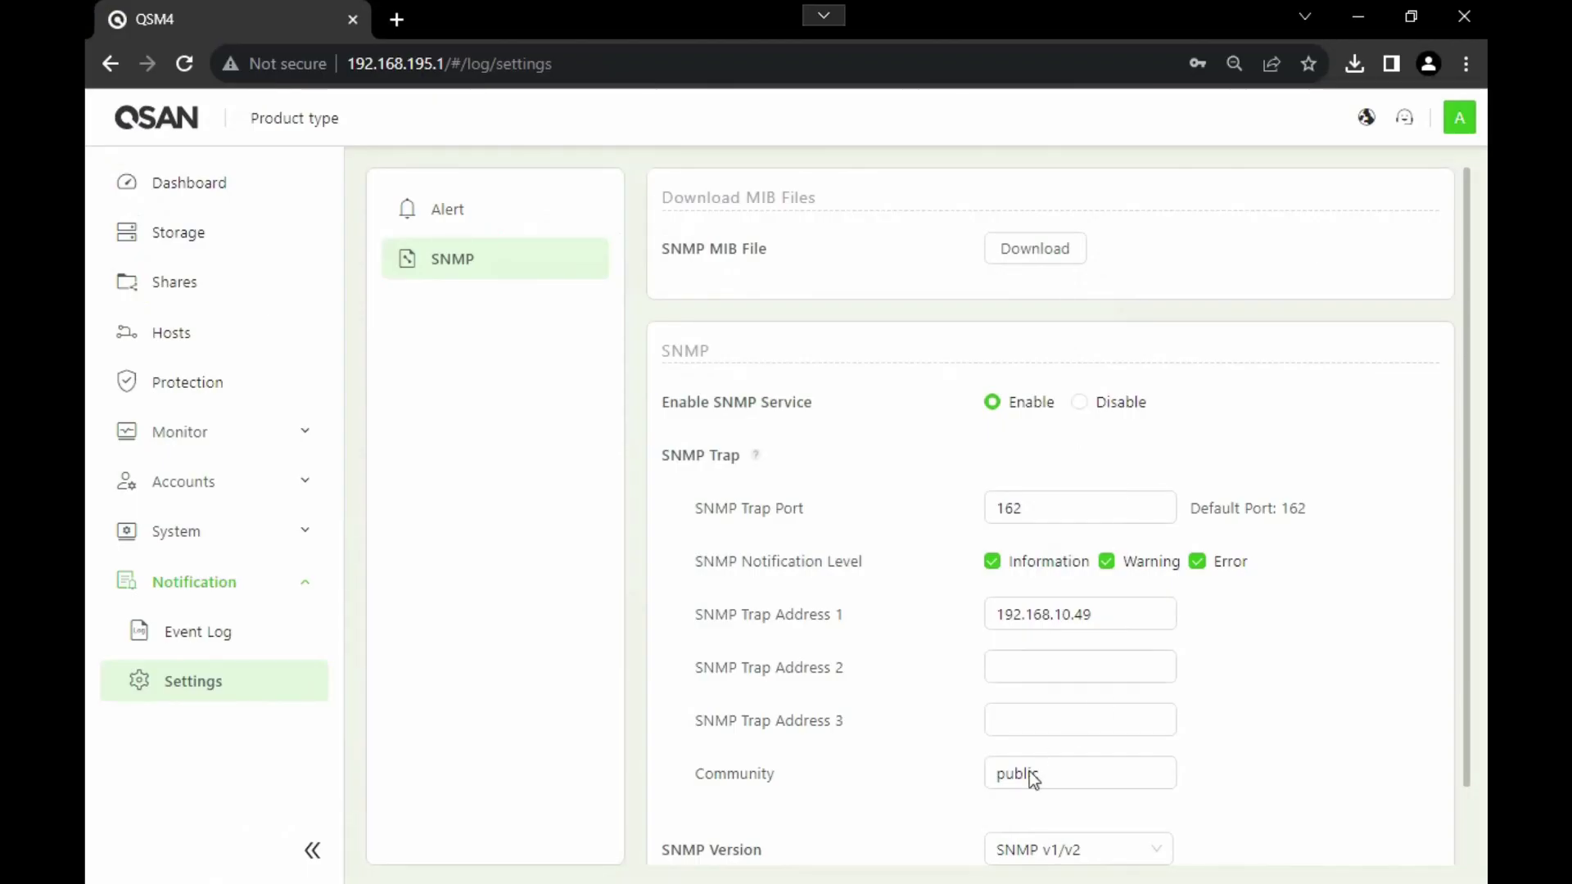
{"action": "left_click", "coordinate": [1054, 774]}
{"action": "left_click", "coordinate": [1405, 427]}
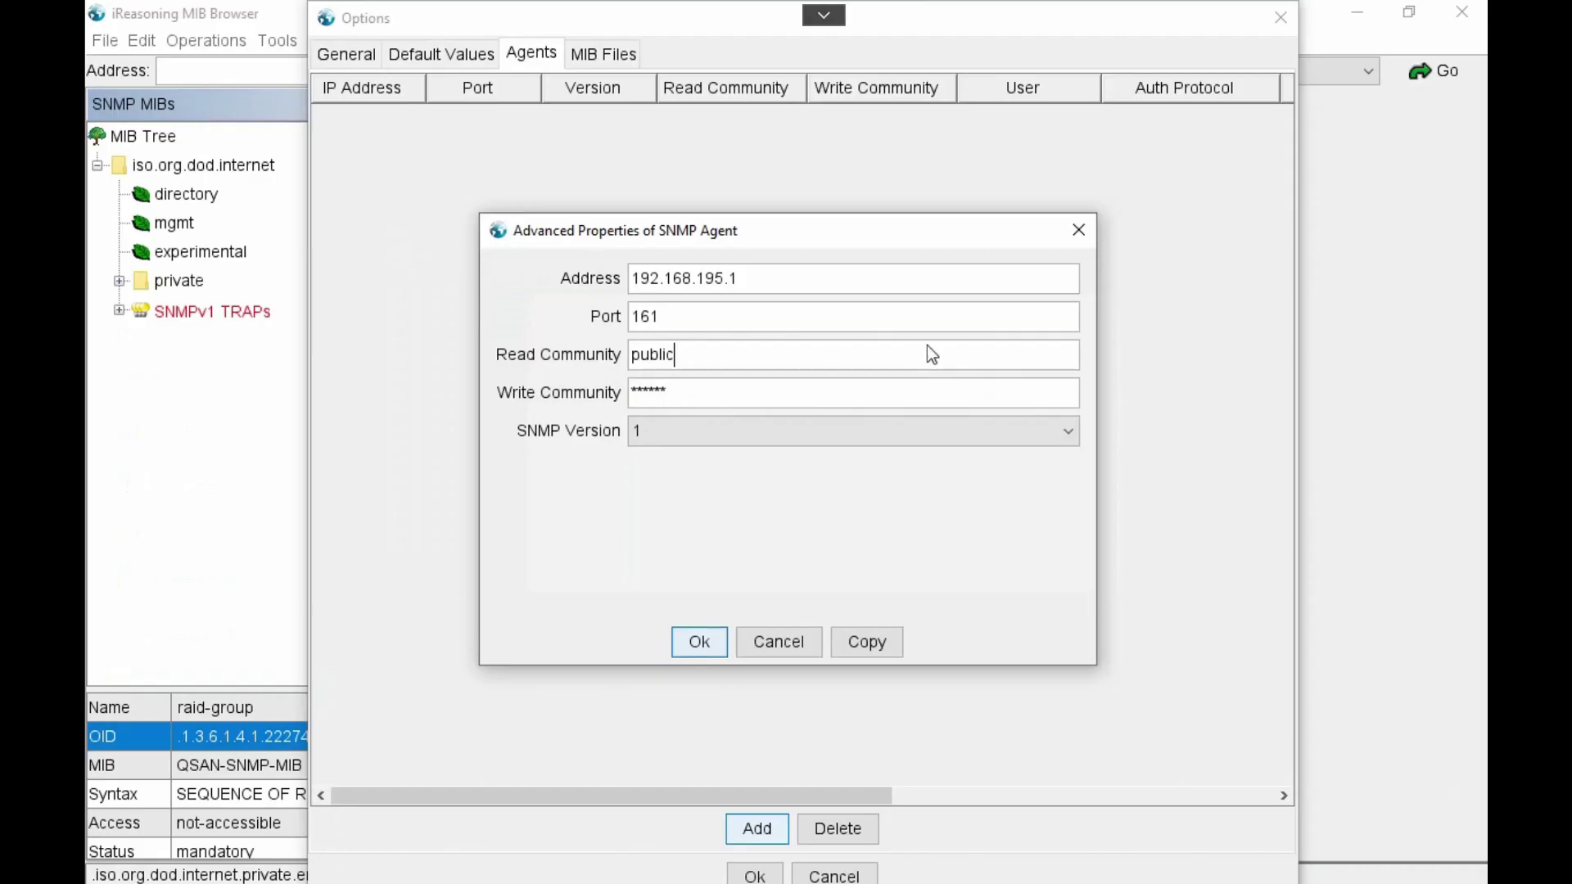
{"action": "key", "text": "BackSpace"}
{"action": "key", "text": "BackSpace"}
{"action": "key", "text": "BackSpace"}
{"action": "key", "text": "BackSpace"}
{"action": "key", "text": "BackSpace"}
{"action": "key", "text": "BackSpace"}
{"action": "type", "text": "public"}
Step: Keep SNMP version 1 for the agent and save the agent settings
{"action": "left_click", "coordinate": [682, 431]}
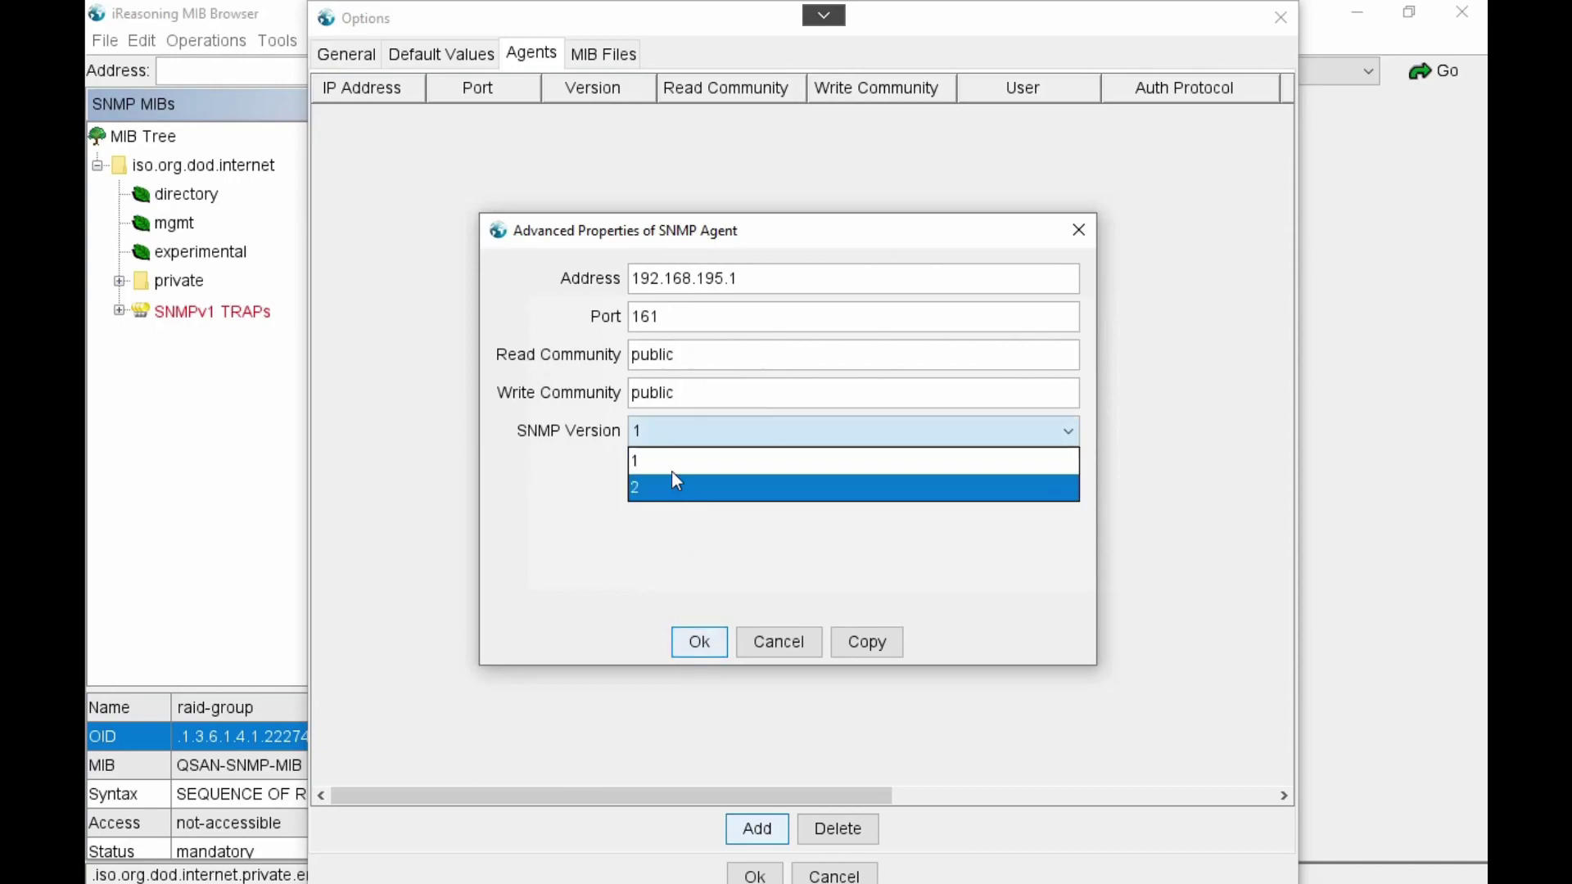
{"action": "left_click", "coordinate": [682, 452]}
{"action": "left_click", "coordinate": [709, 641]}
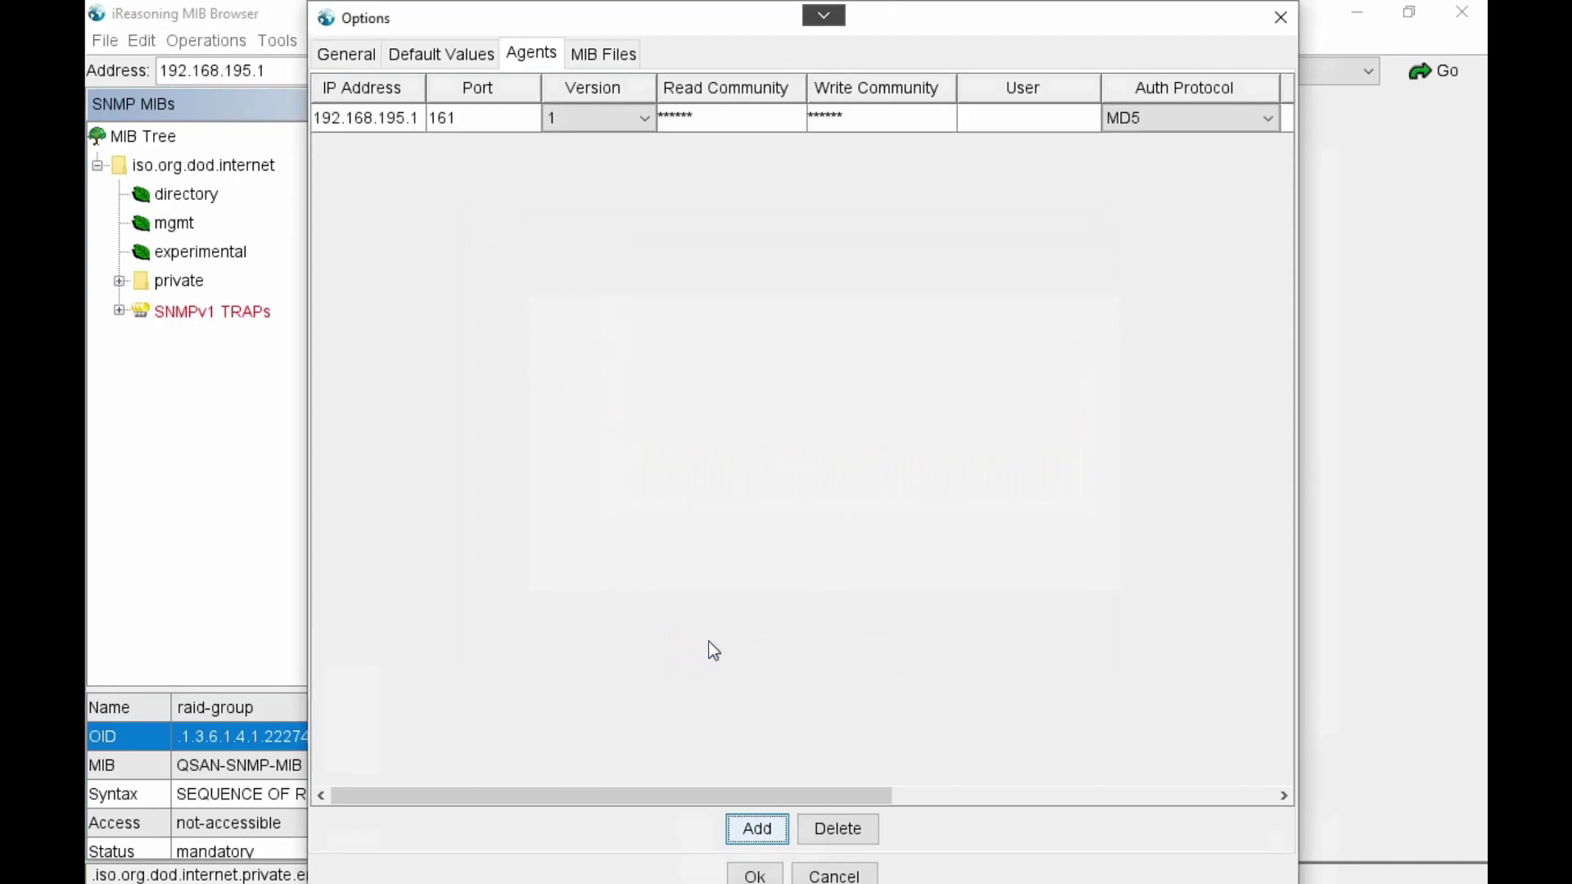
{"action": "left_click", "coordinate": [754, 875]}
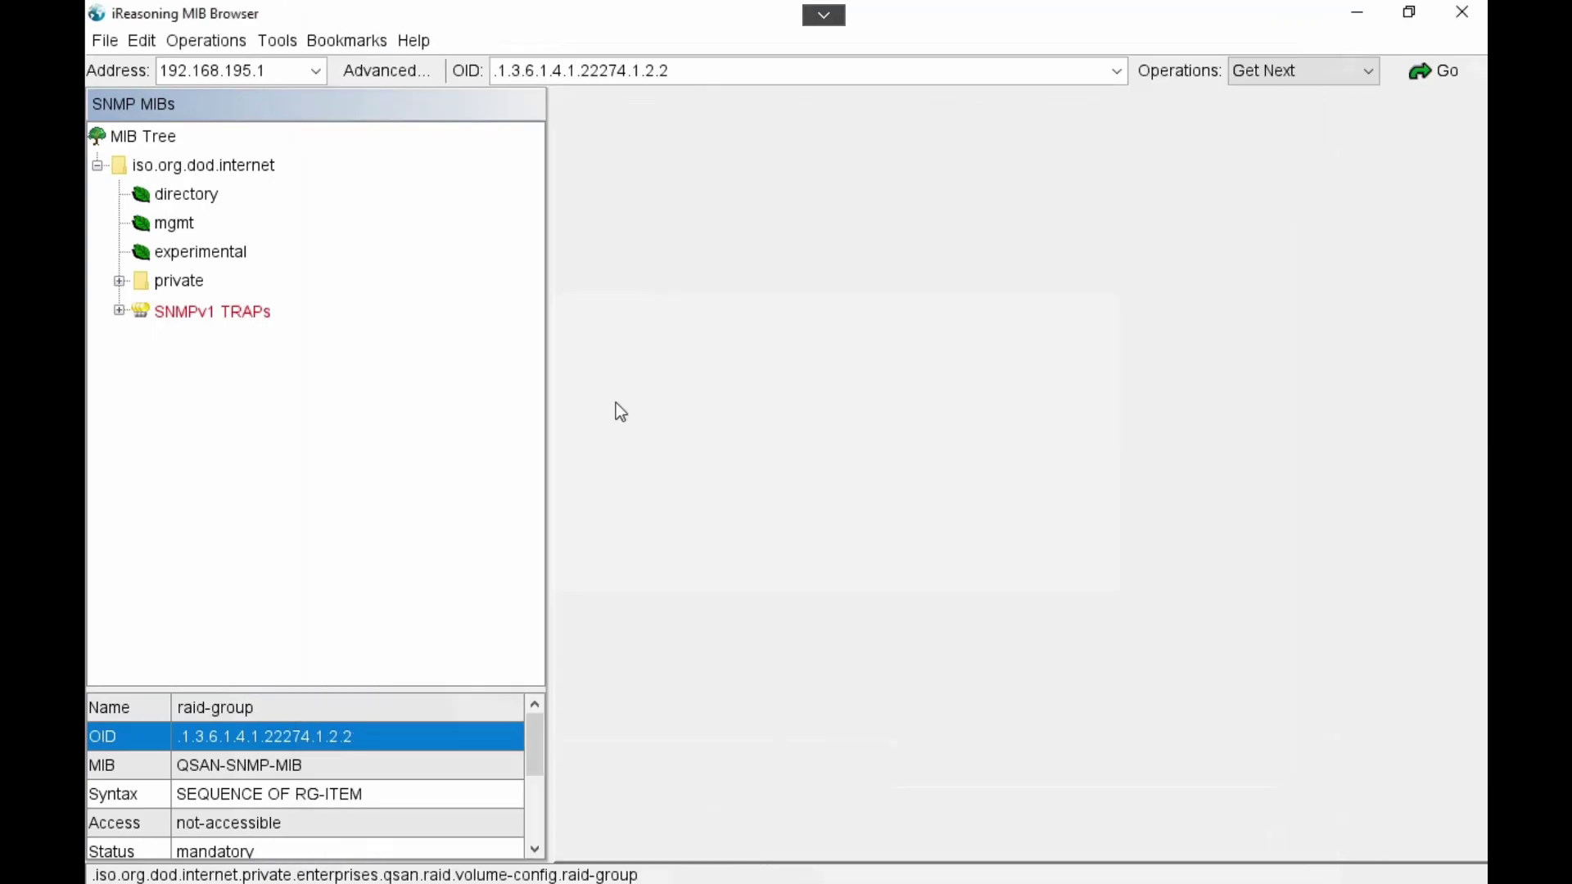
Step: Show the qsan raid-group table in Table View, listing Pool_01 and Pool_02
{"action": "left_click", "coordinate": [119, 281]}
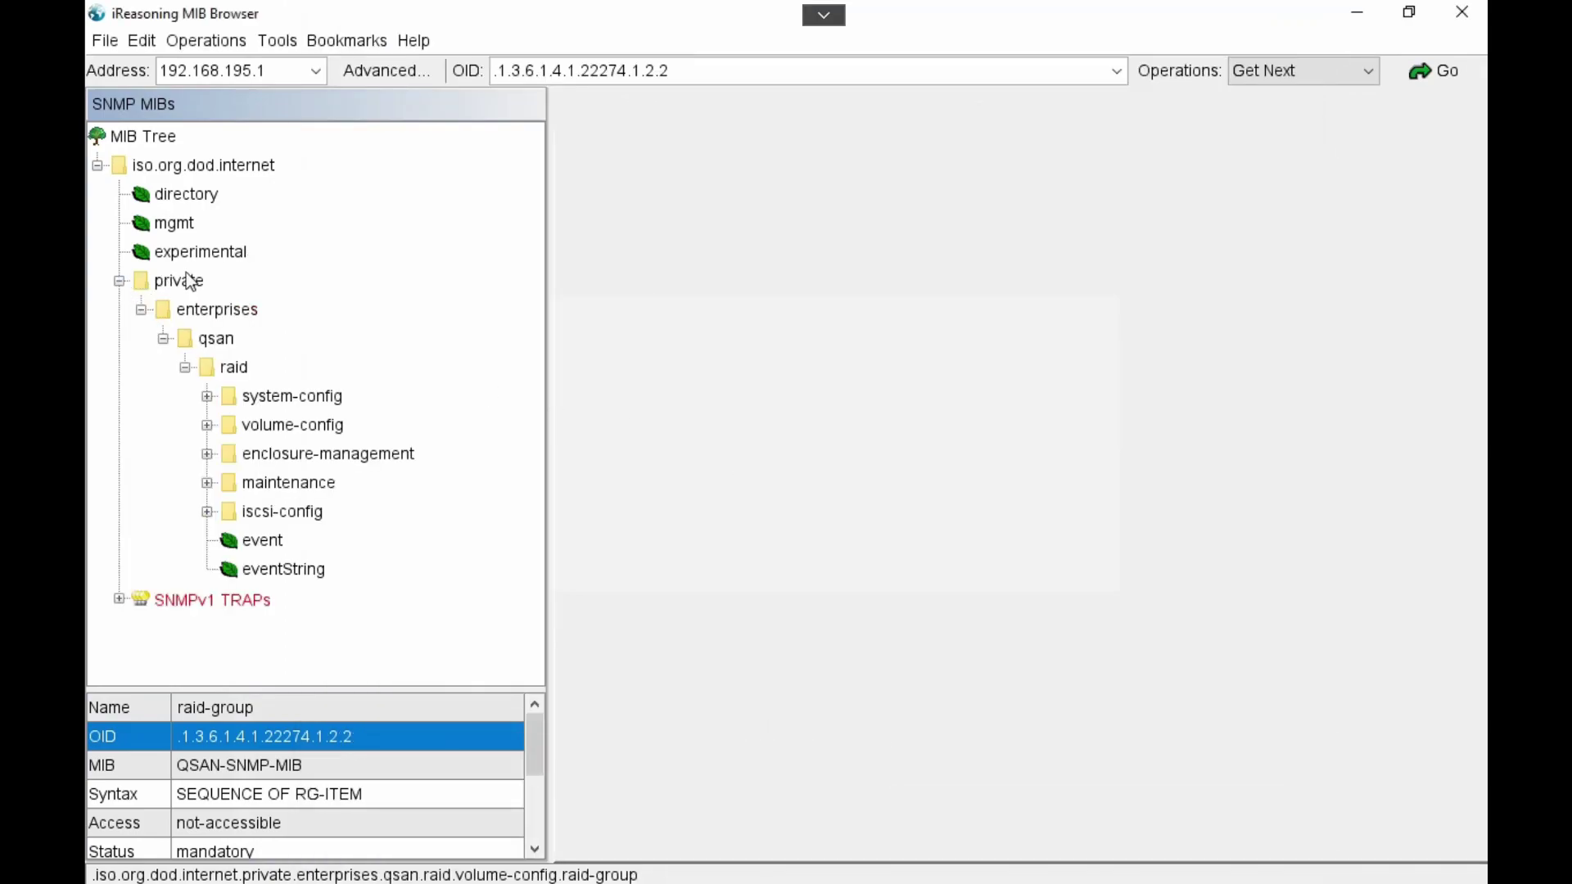
{"action": "left_click", "coordinate": [207, 426]}
{"action": "right_click", "coordinate": [303, 485]}
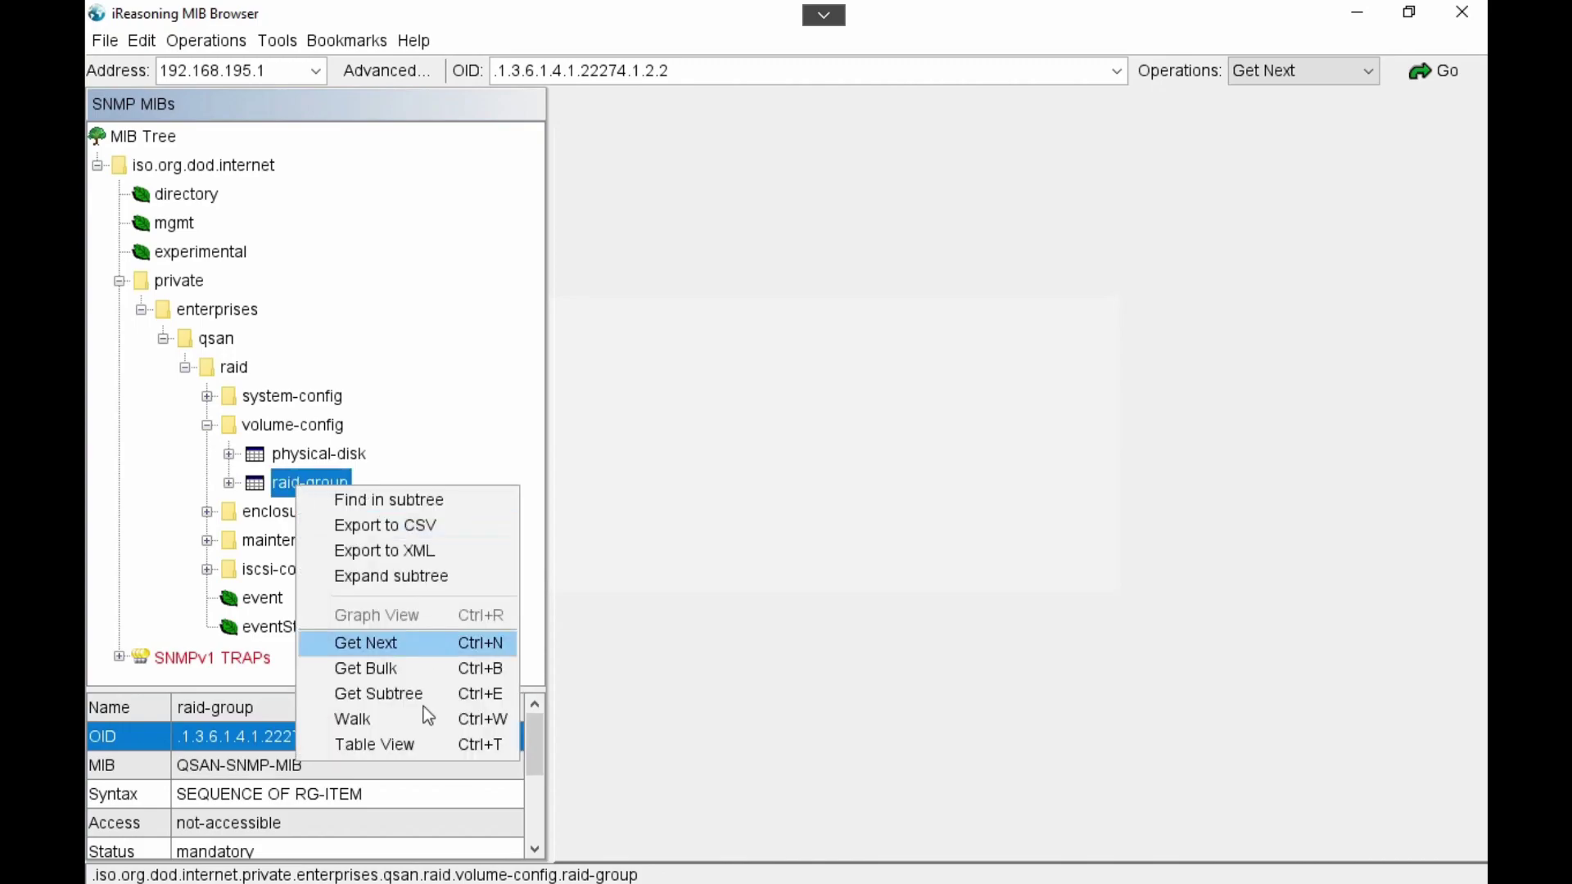
{"action": "left_click", "coordinate": [417, 745]}
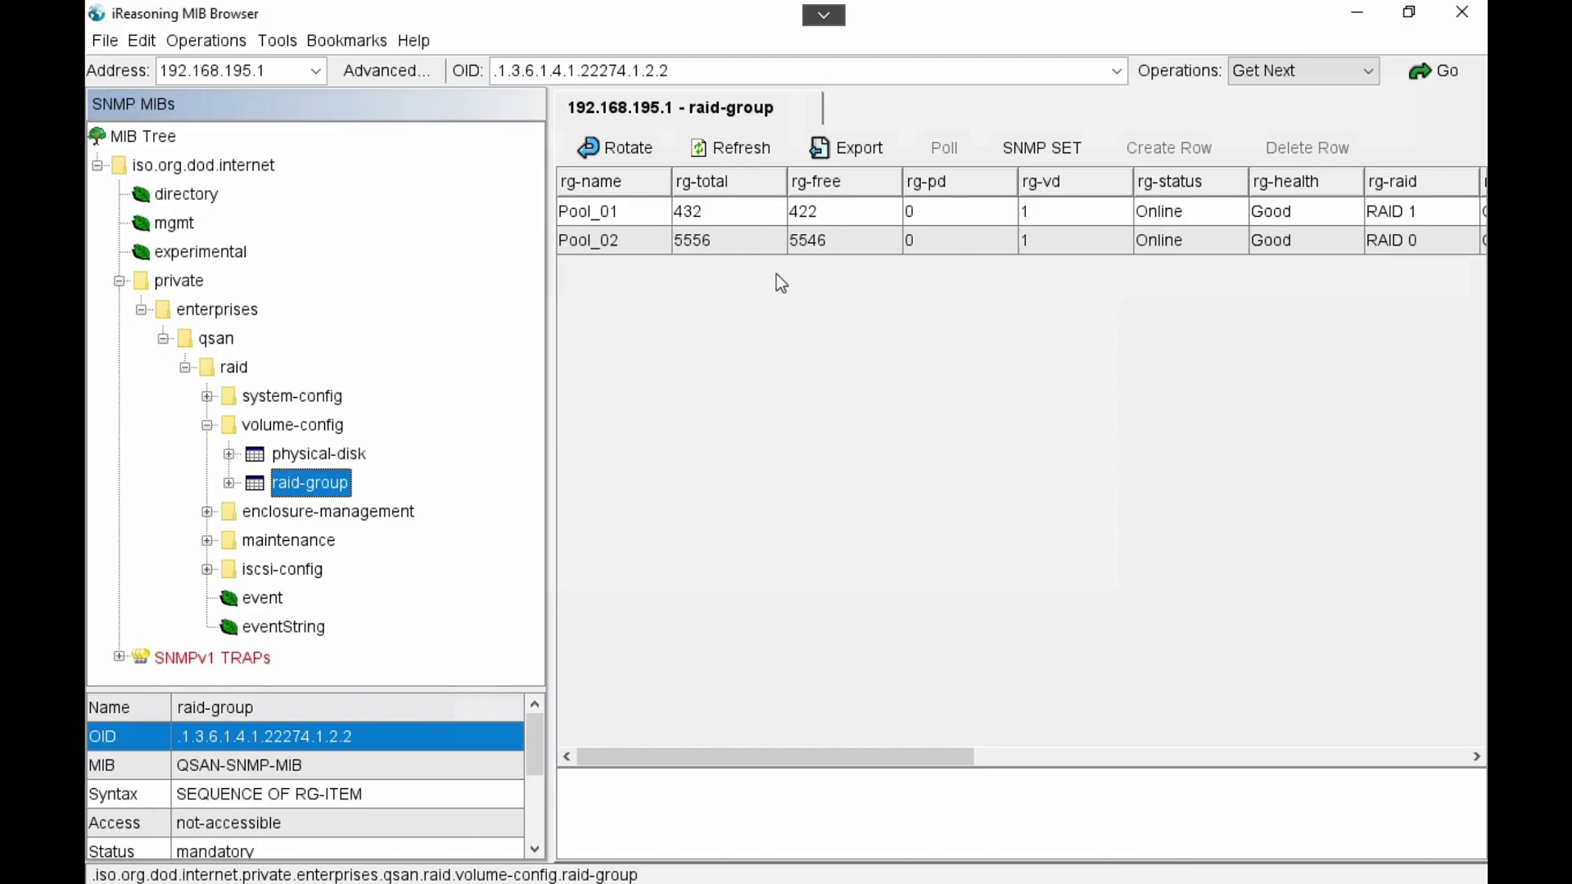
Step: Open the Trap Receiver showing traps from 192.168.195.1, then return to QSM4
{"action": "left_click", "coordinate": [265, 44]}
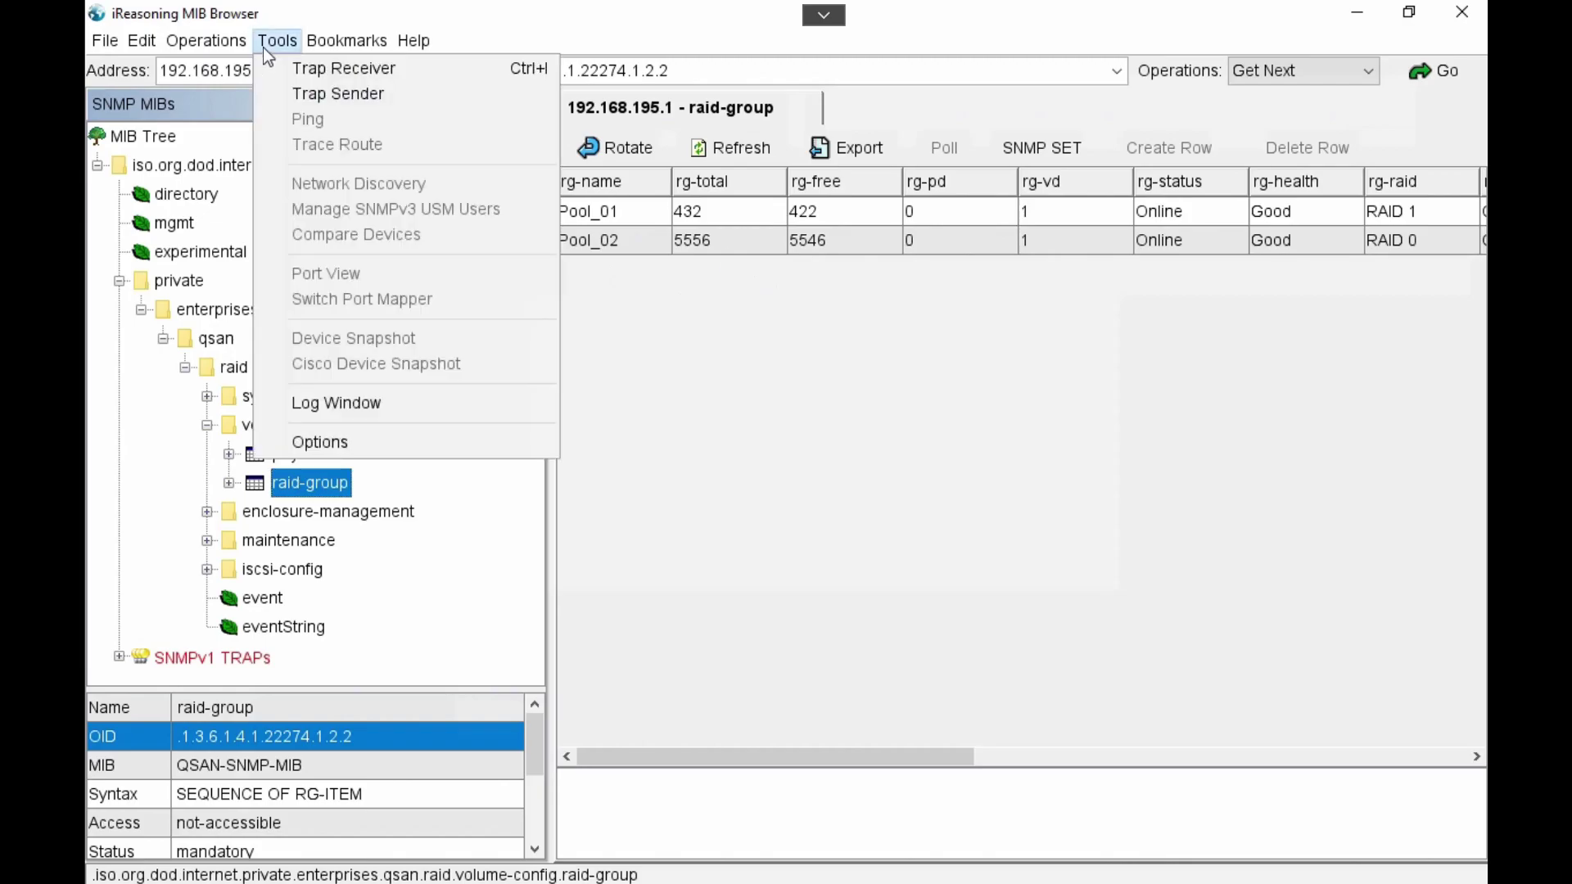
{"action": "left_click", "coordinate": [298, 72]}
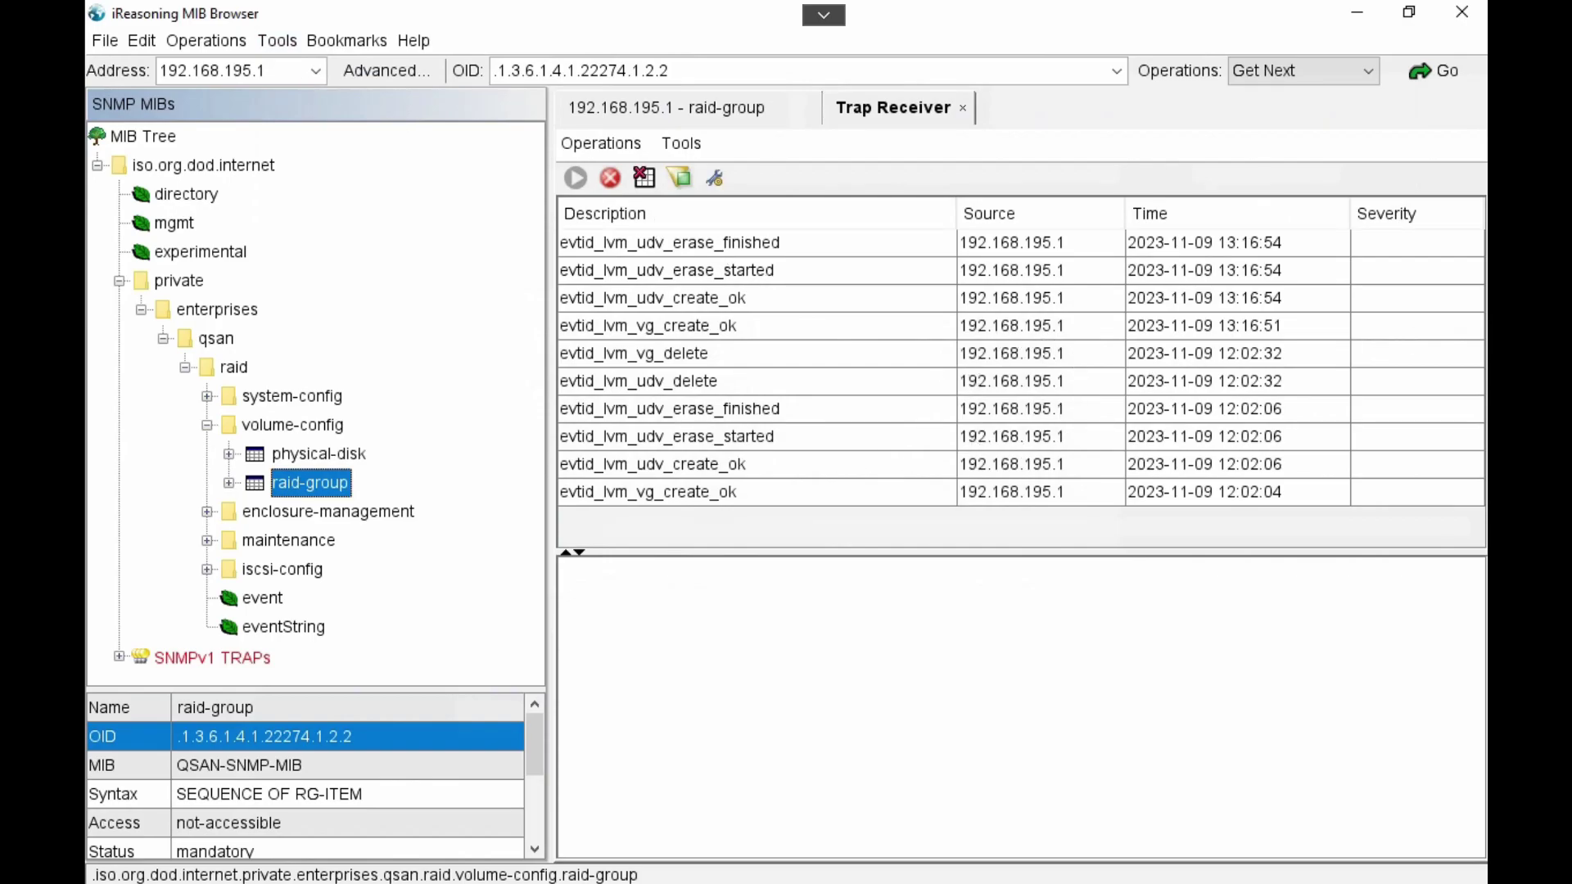
{"action": "key", "text": "alt+Tab"}
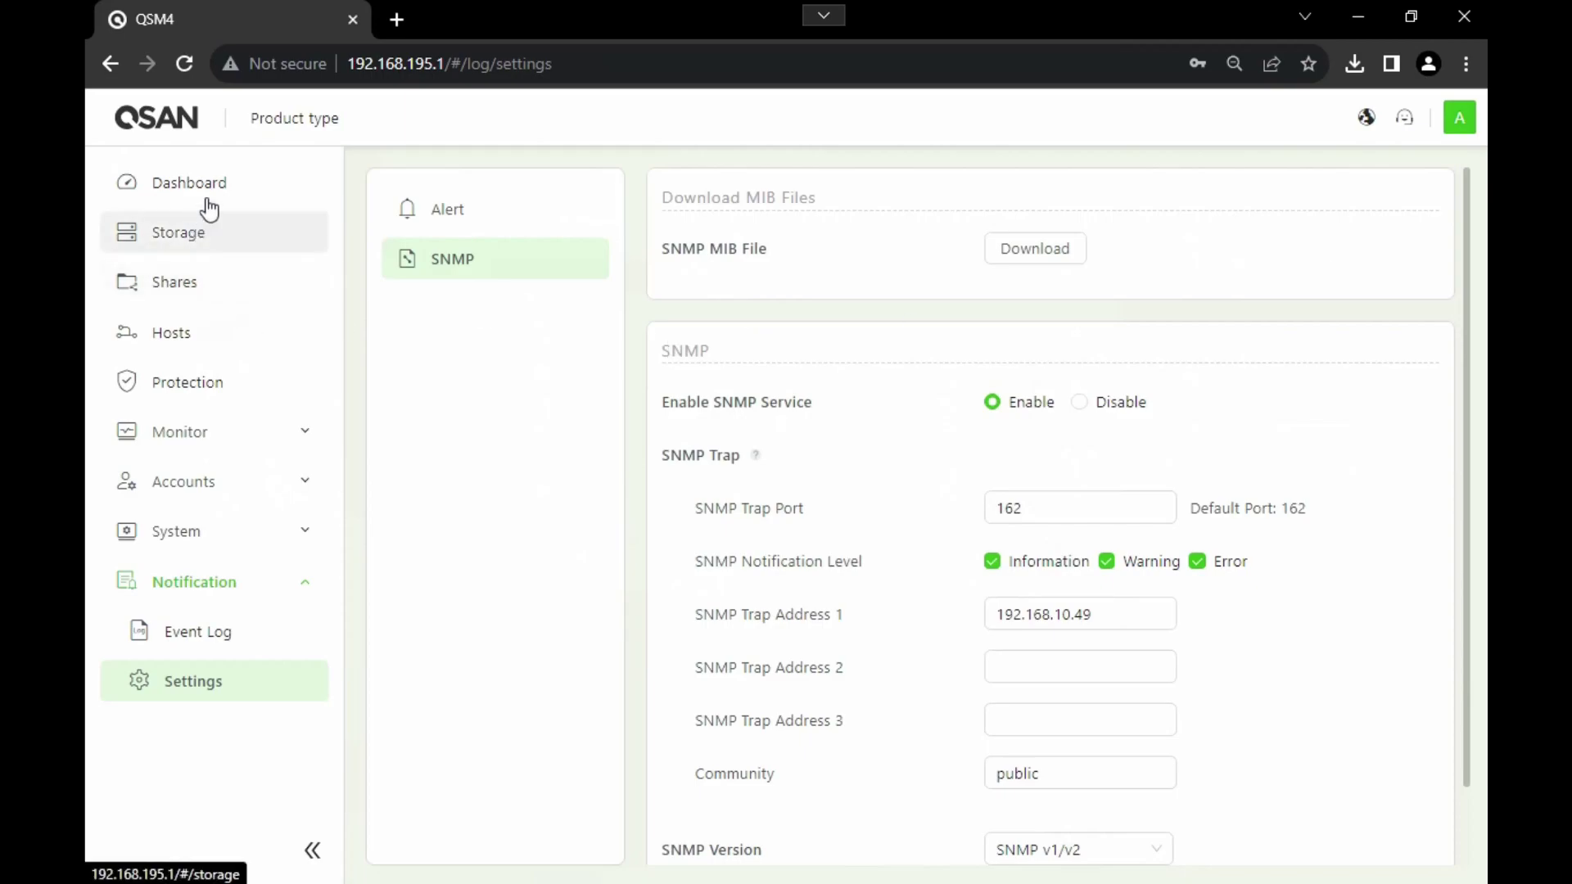
Step: Delete Pool_02 and its volumes from the QSM4 Storage page
{"action": "left_click", "coordinate": [206, 236]}
{"action": "left_click", "coordinate": [459, 359]}
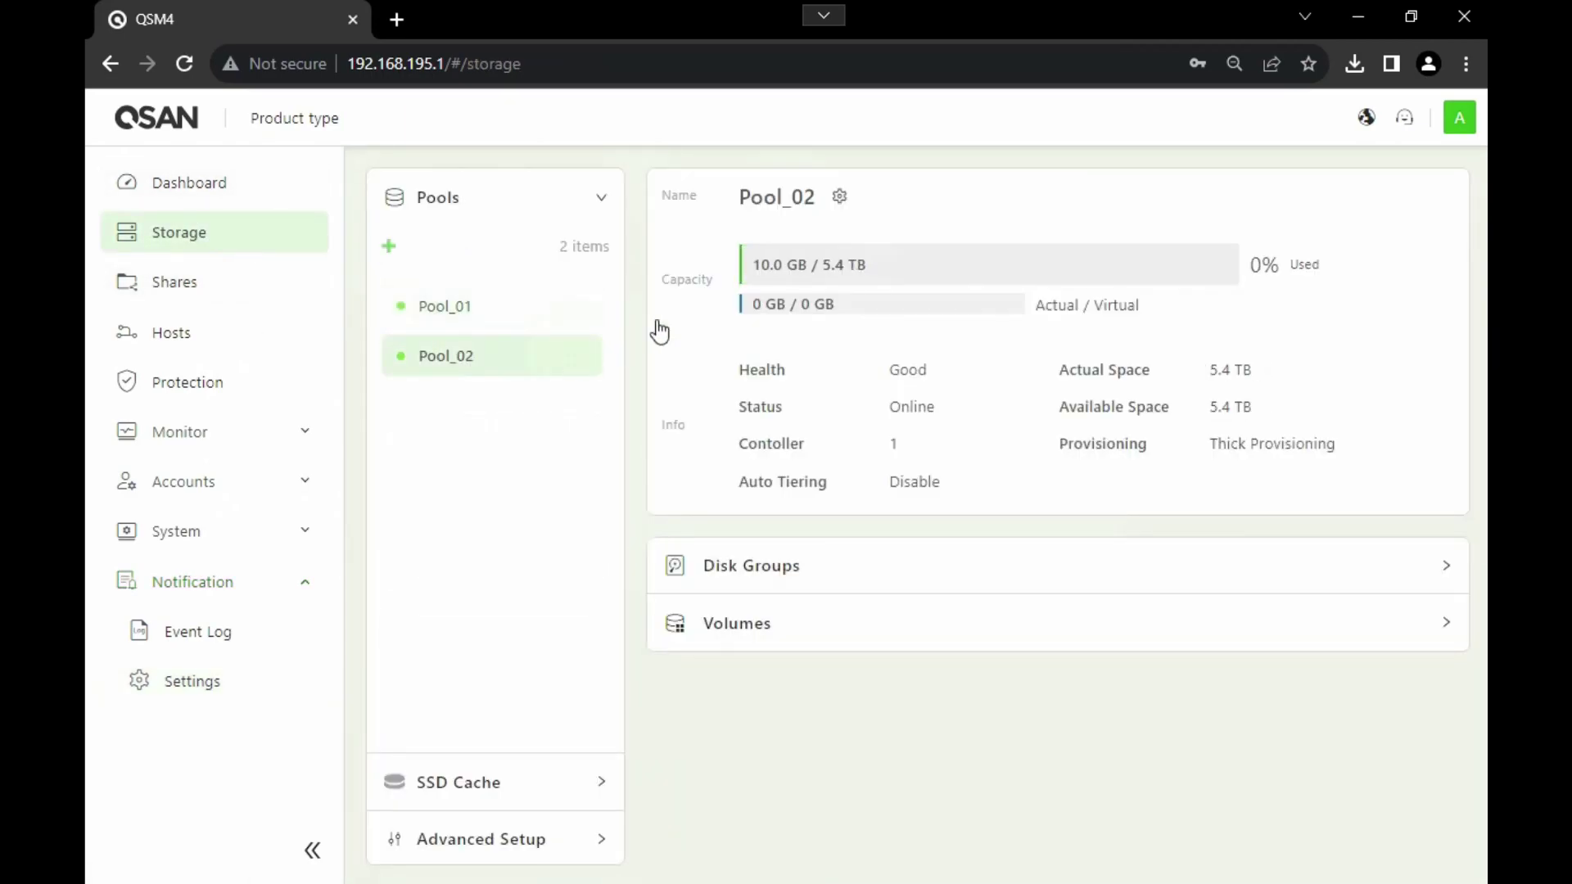
{"action": "left_click", "coordinate": [839, 198]}
{"action": "left_click", "coordinate": [883, 326]}
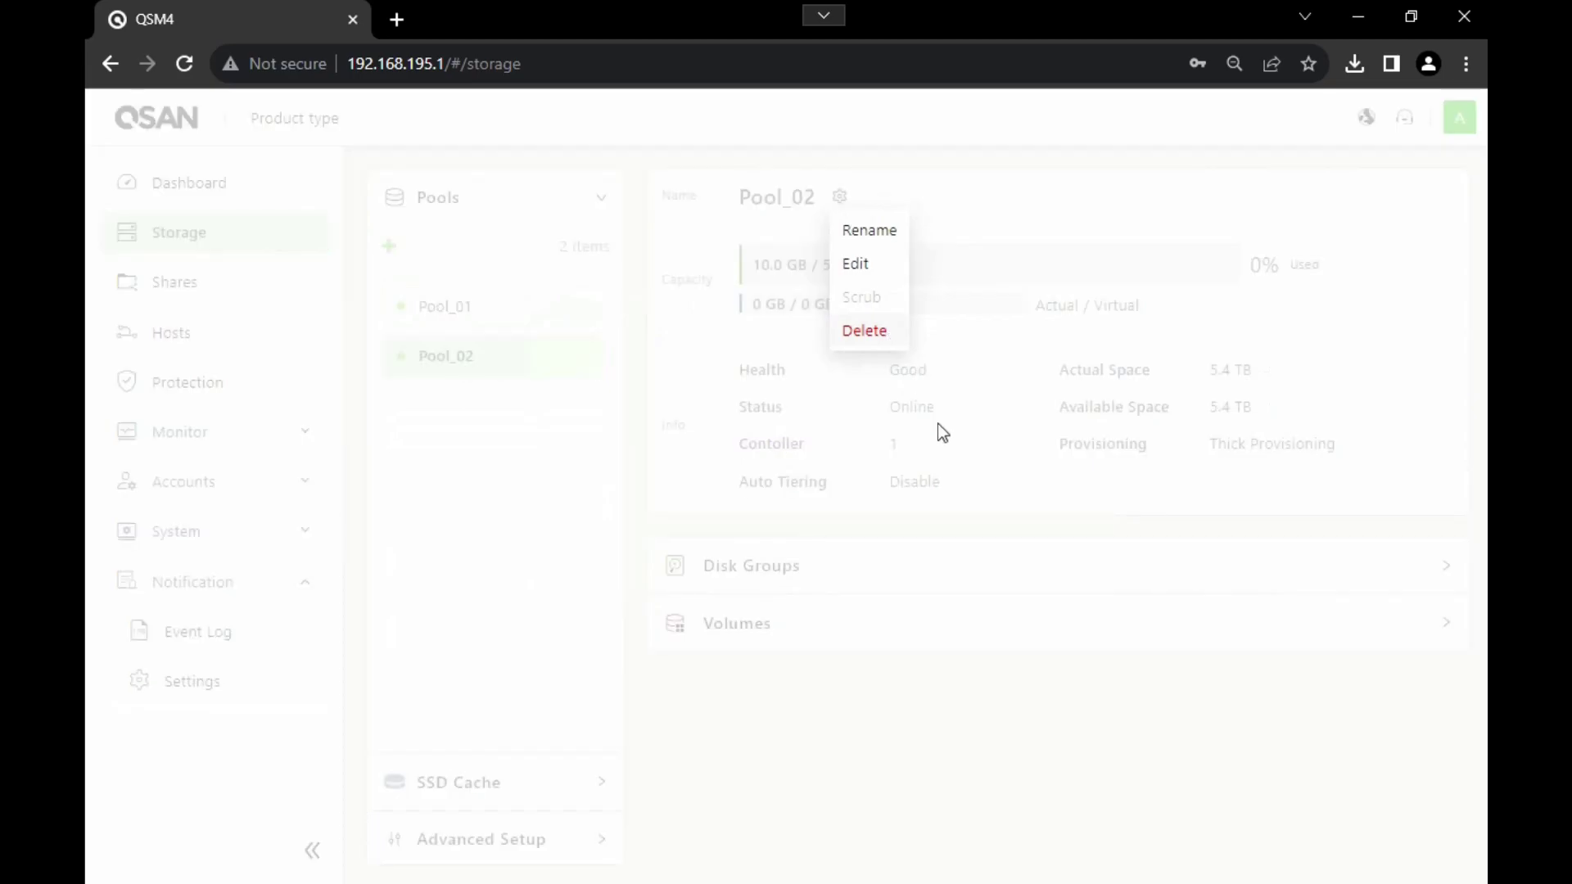
{"action": "left_click", "coordinate": [953, 542]}
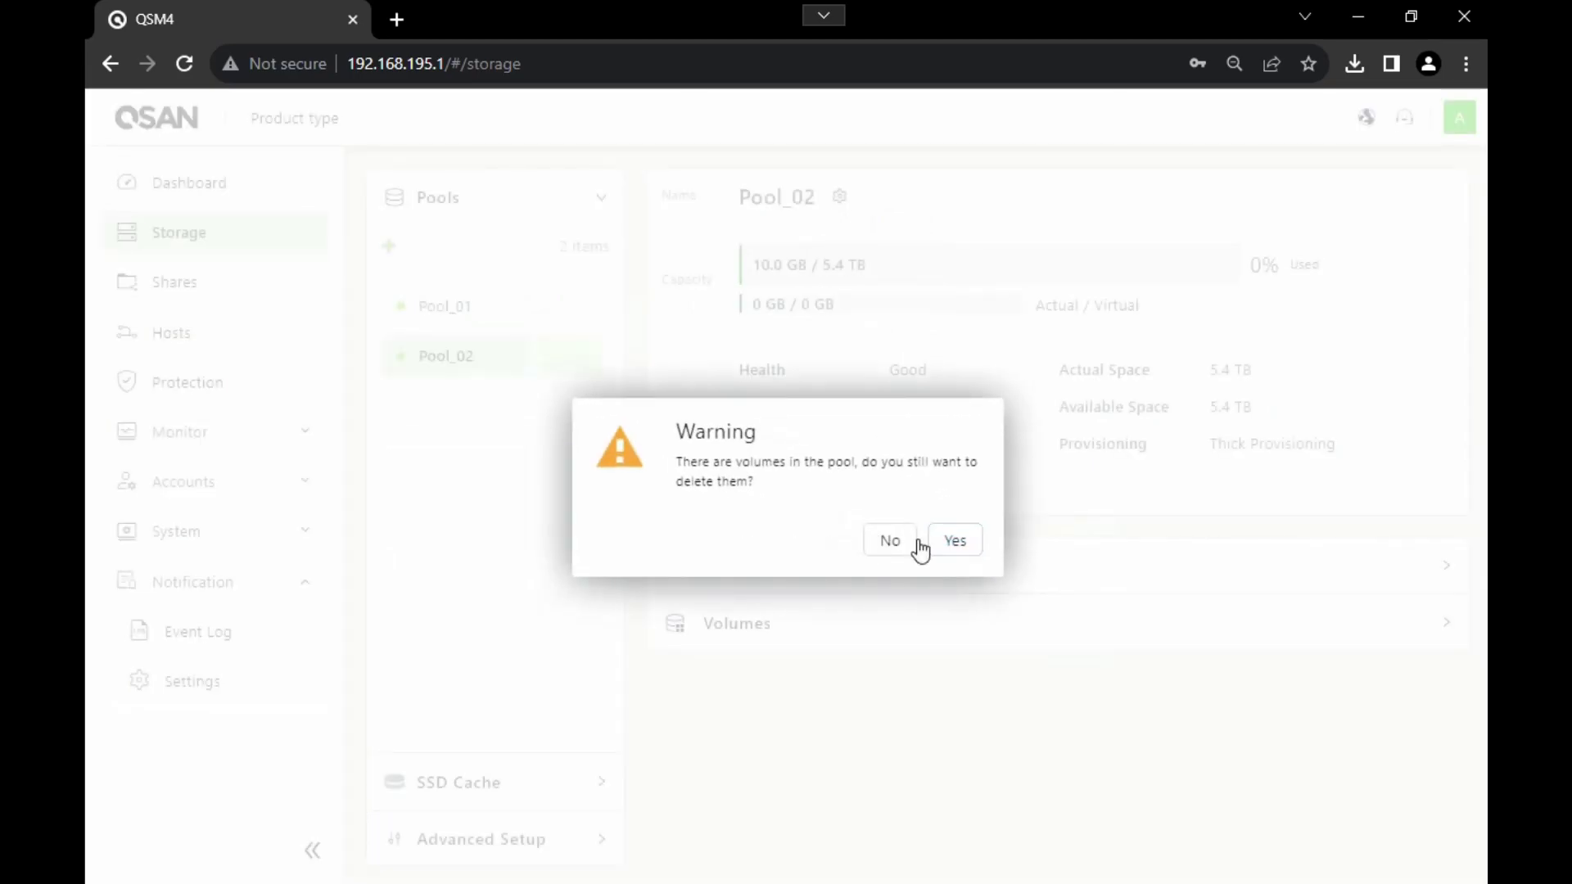
{"action": "left_click", "coordinate": [955, 542]}
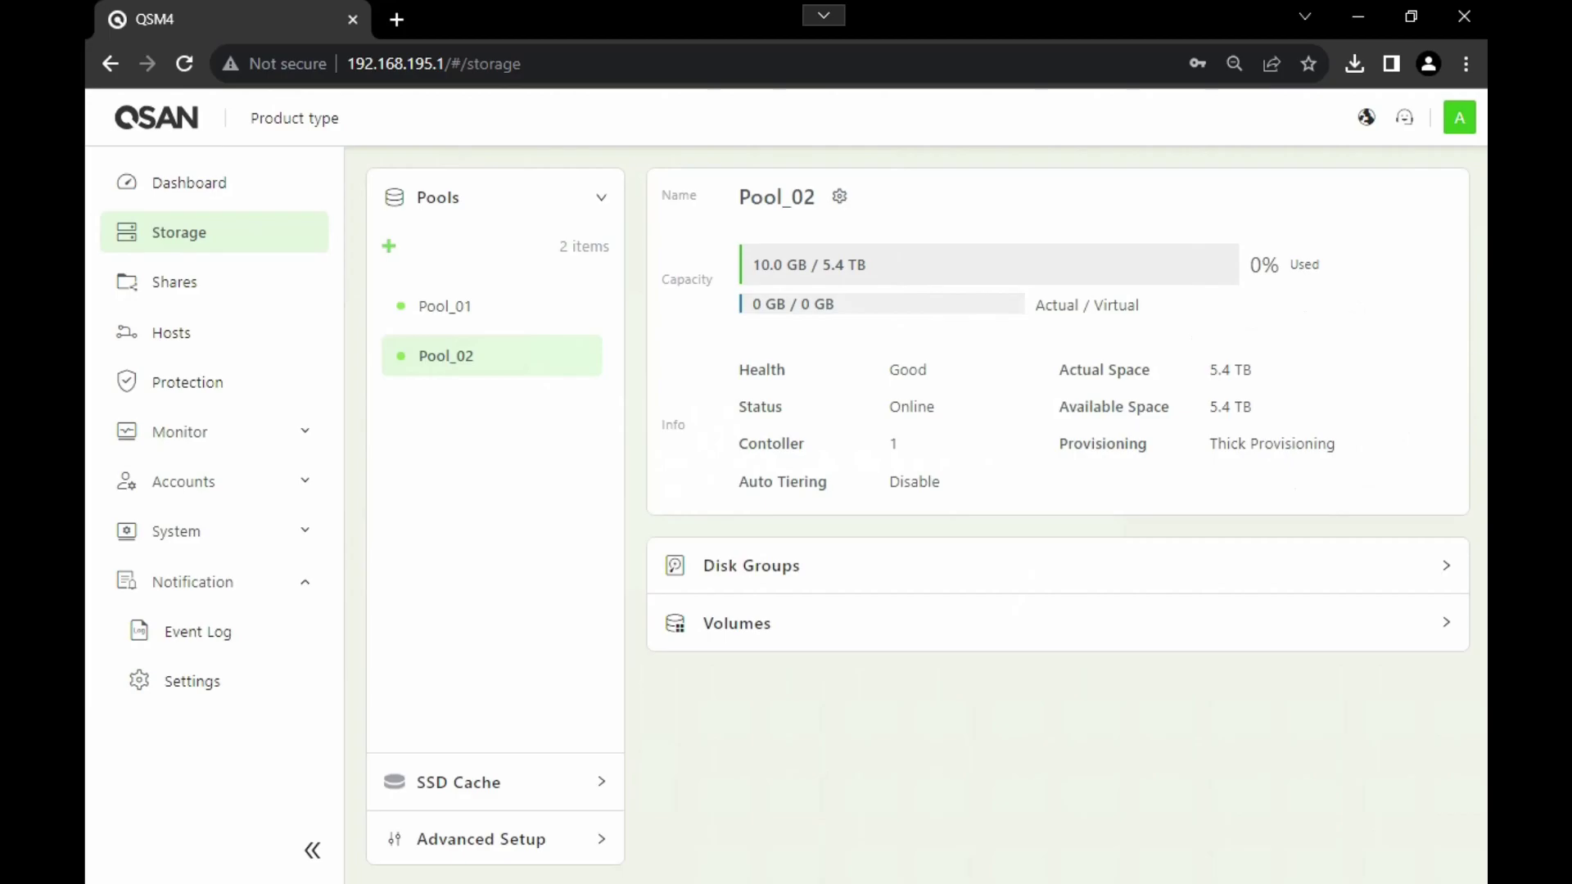
{"action": "key", "text": "alt+Tab"}
Step: Inspect the evtid_lvm_udv_delete and evtid_lvm_vg_delete traps reporting Pool_02 deleted
{"action": "scroll", "coordinate": [1015, 398], "scroll_direction": "down", "scroll_amount": 1}
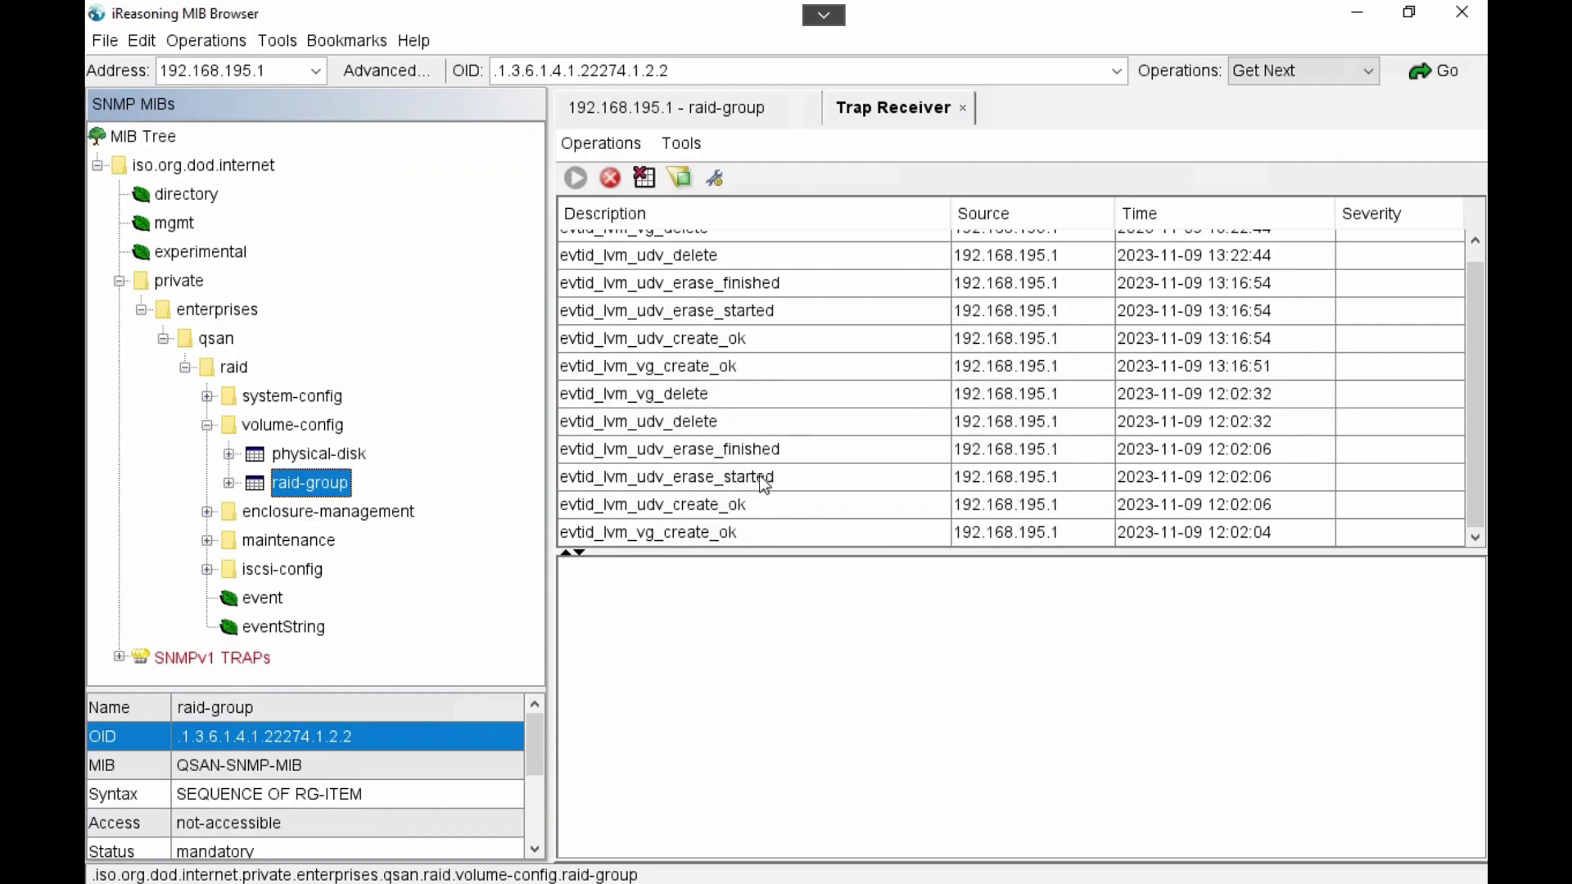
{"action": "scroll", "coordinate": [782, 460], "scroll_direction": "up", "scroll_amount": 1}
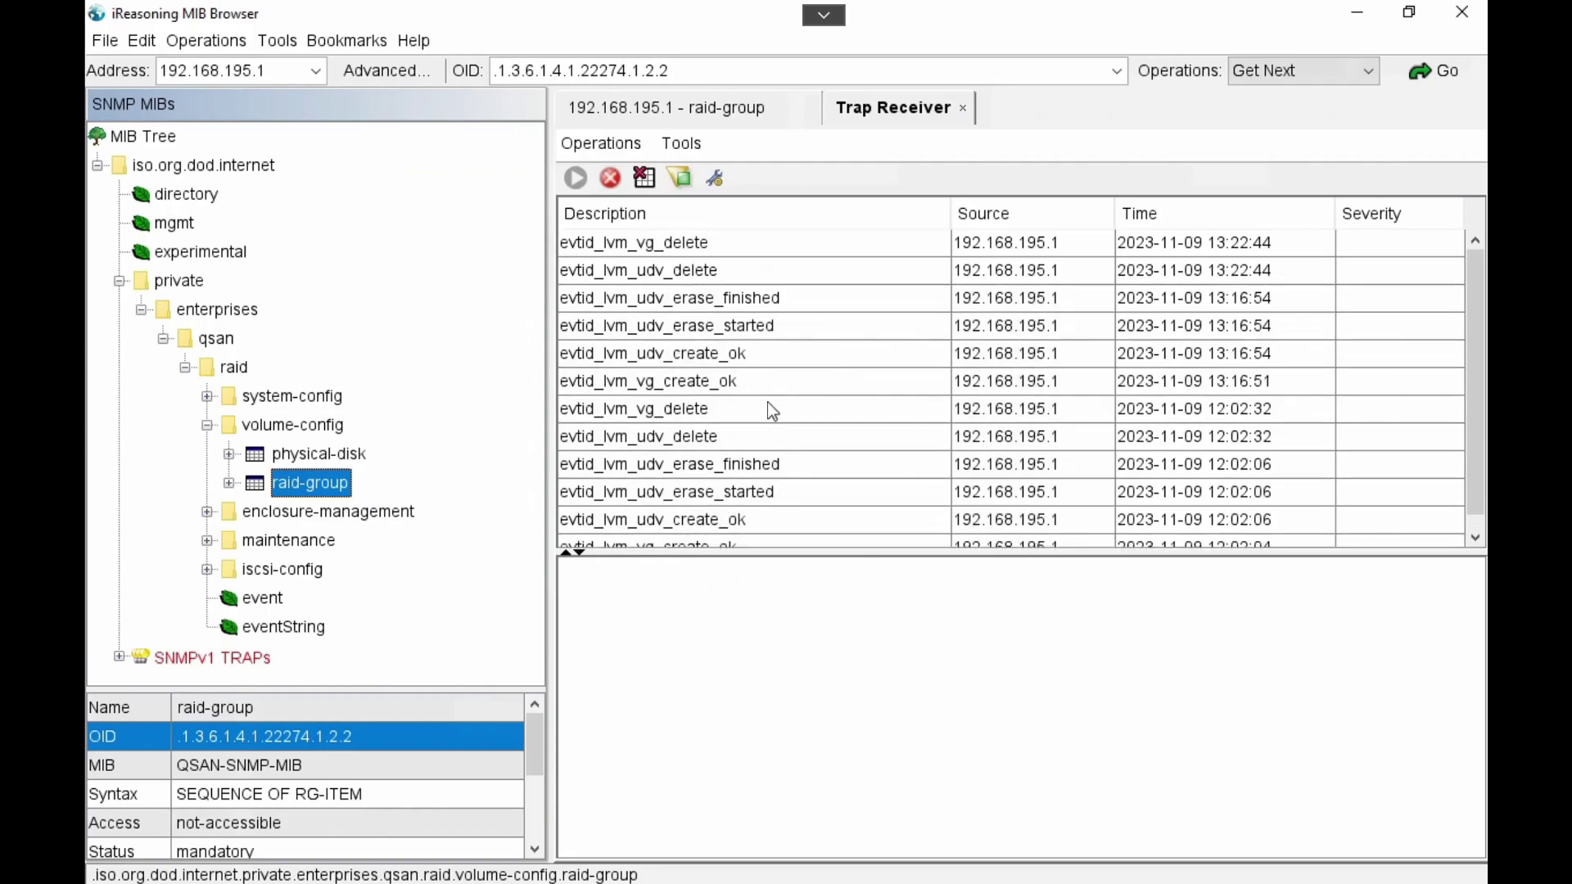
{"action": "left_click", "coordinate": [730, 272]}
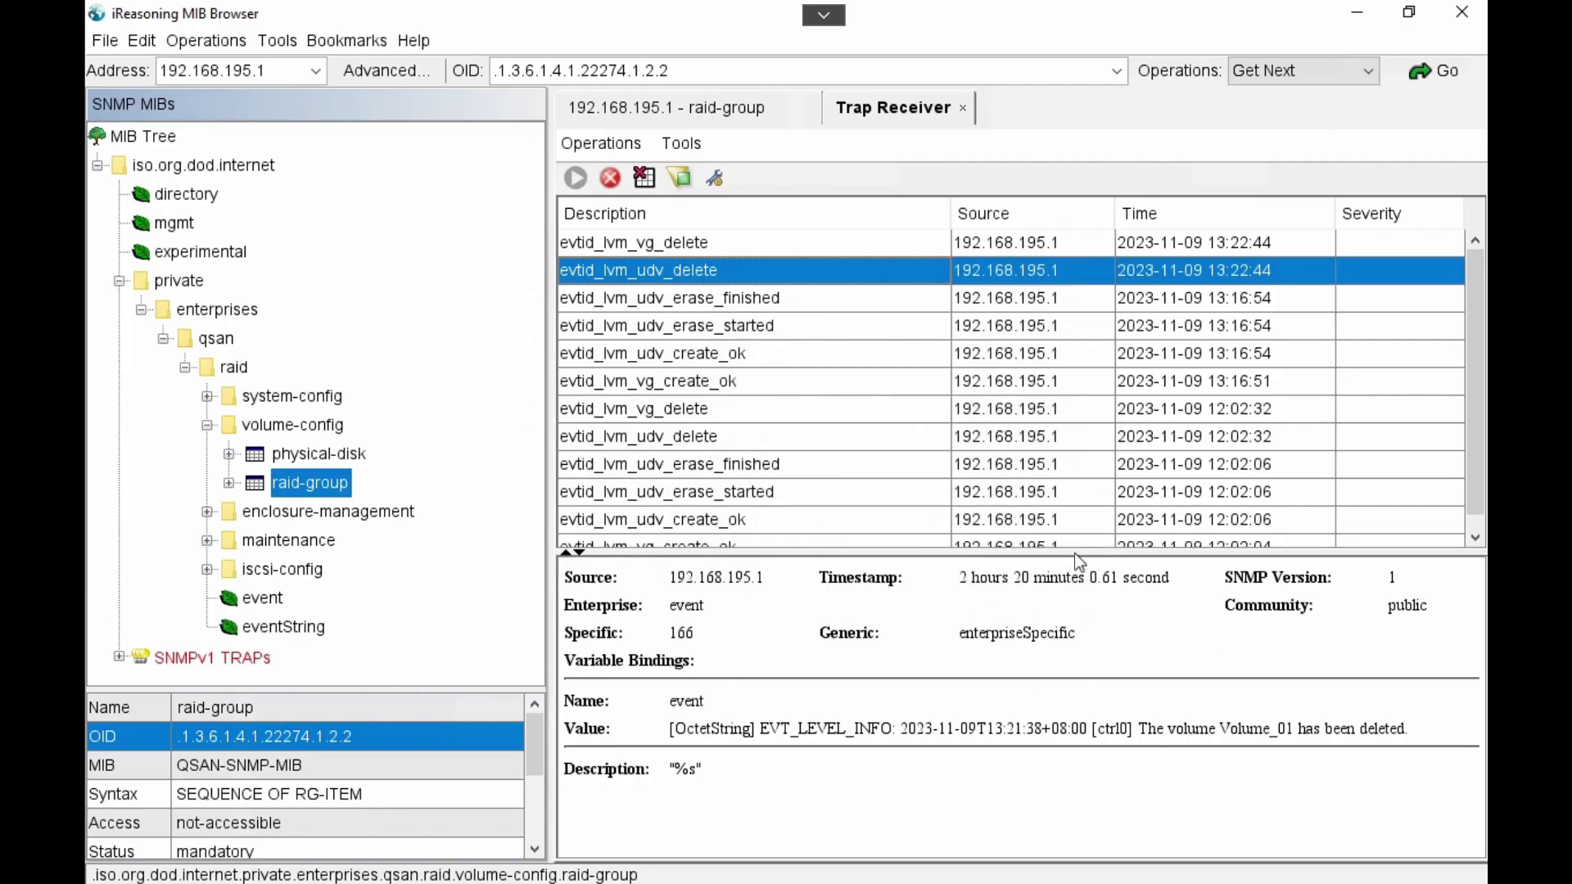
{"action": "left_click", "coordinate": [812, 251]}
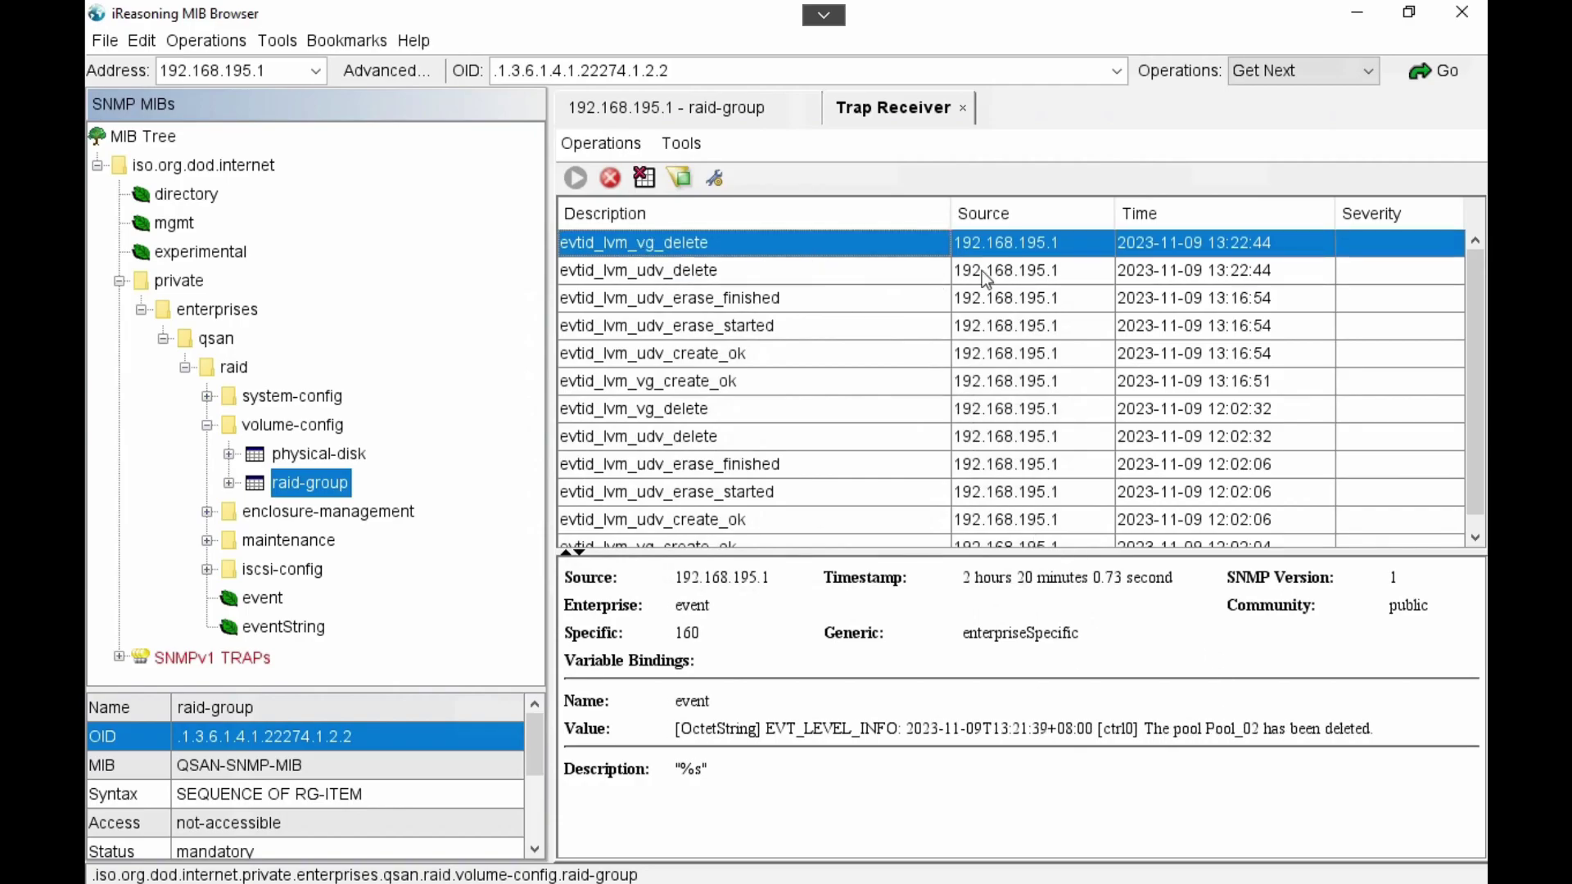